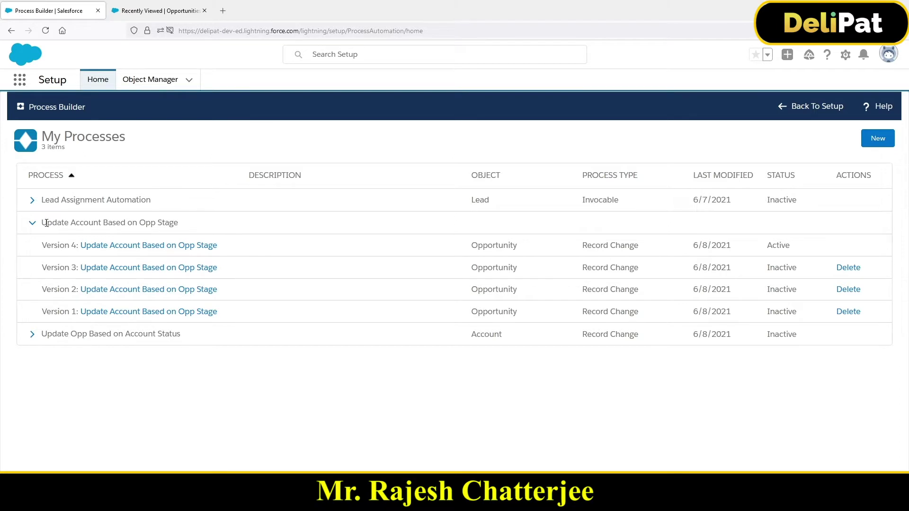
# Open version 4 of Update Account Based on Opp Stage and review its Stage is WON action and its Stage is Lost criteria and action.
pyautogui.moveTo(48, 224); pyautogui.dragTo(174, 225)
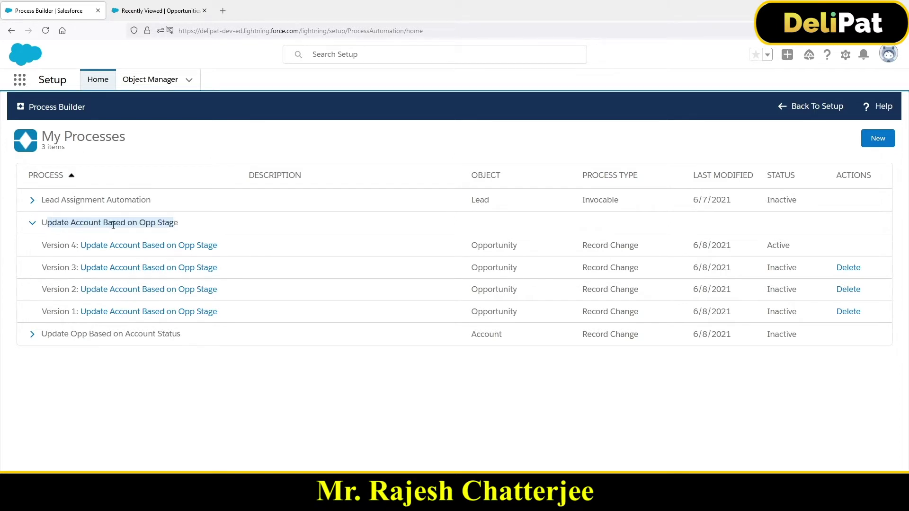
pyautogui.click(101, 249)
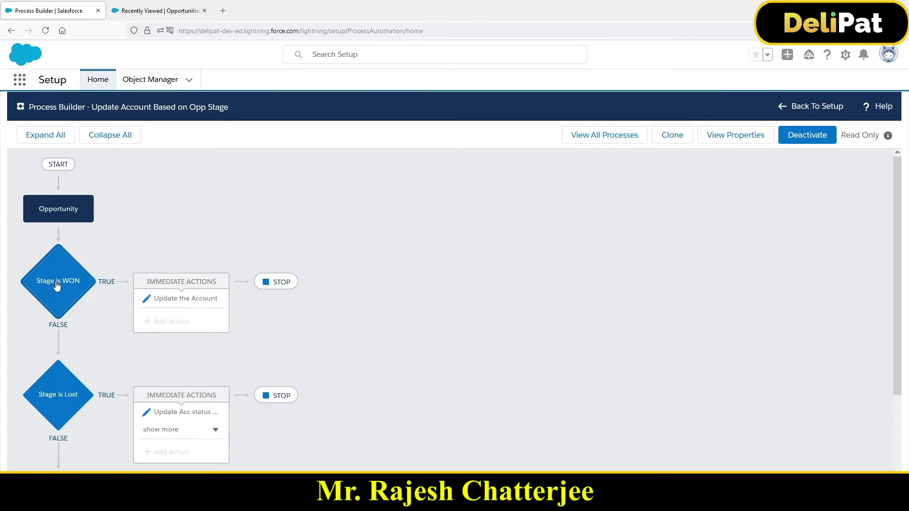
pyautogui.click(170, 297)
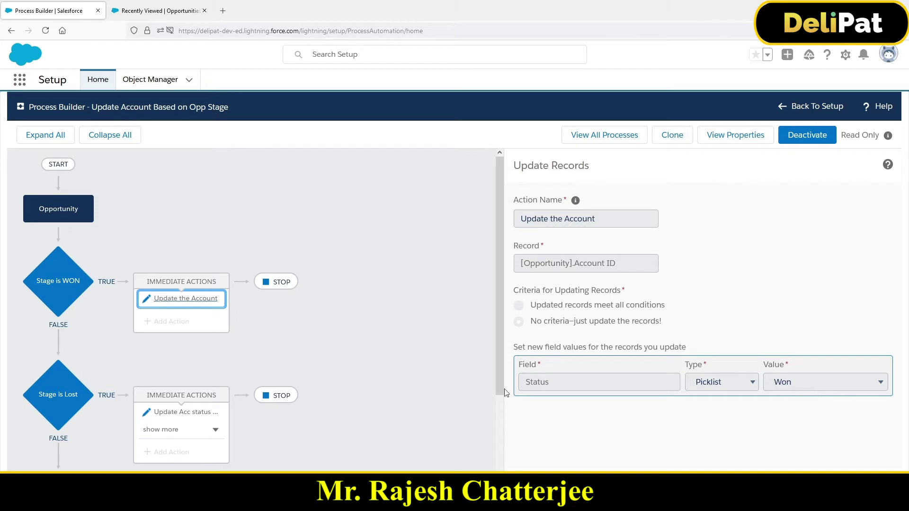
pyautogui.click(71, 402)
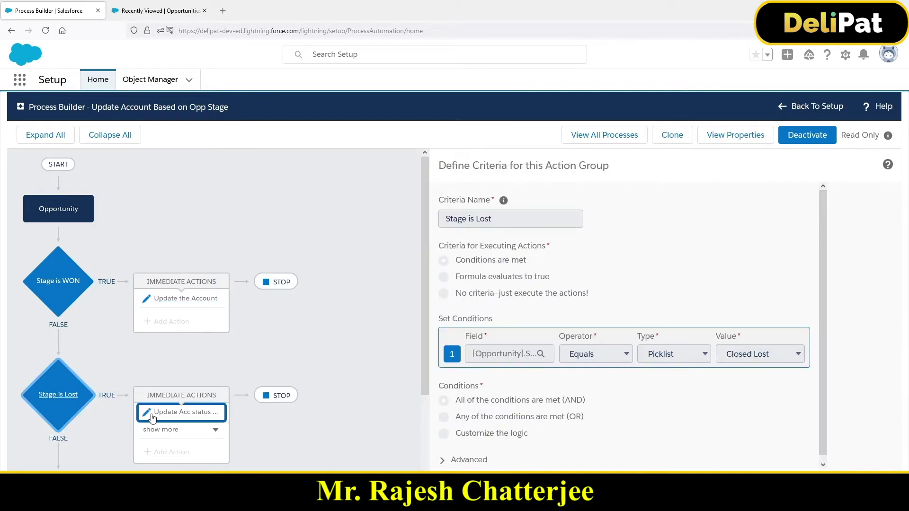
pyautogui.click(166, 420)
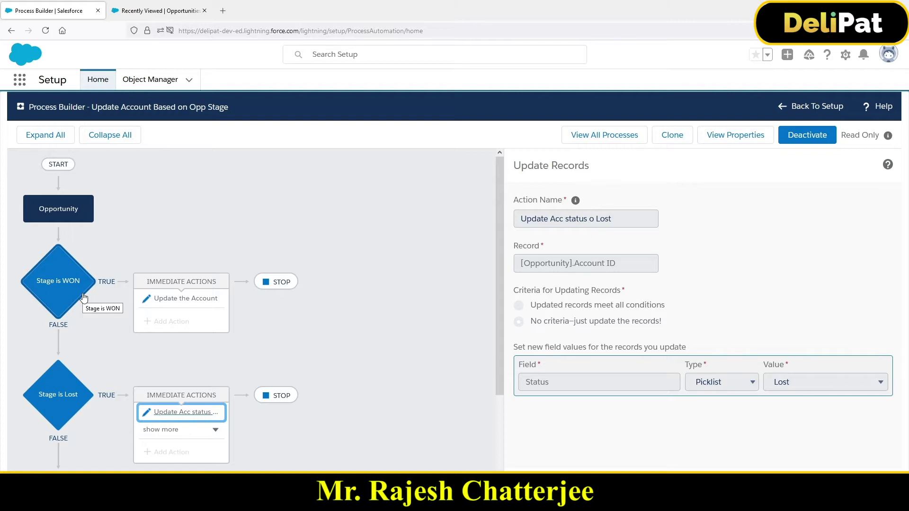
# Create an opportunity named "test" with stage Closed Lost and close date 6/21/2021, and save it.
pyautogui.click(157, 11)
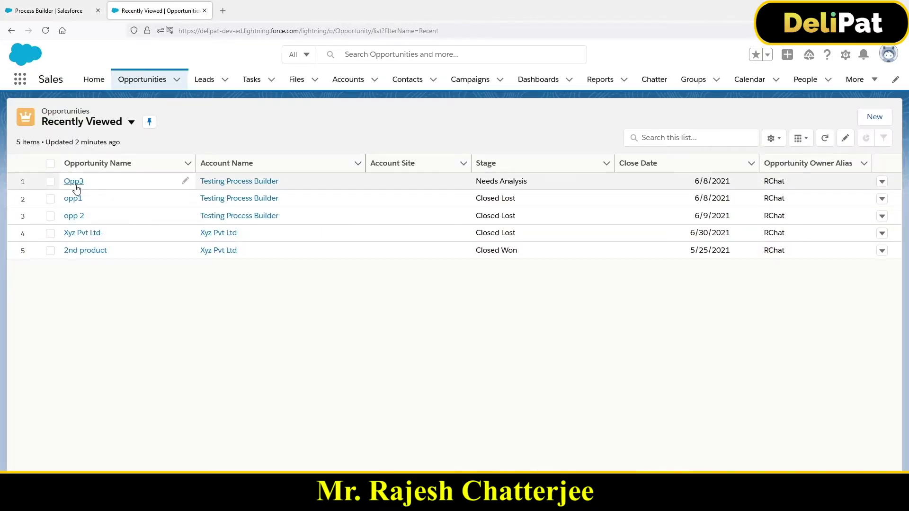
pyautogui.click(875, 117)
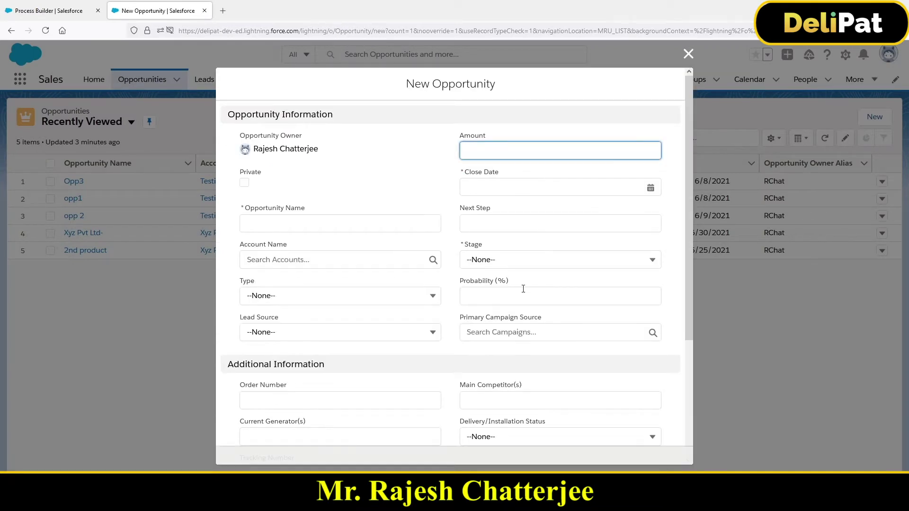
pyautogui.click(517, 266)
pyautogui.scroll(-3, 530, 401)
pyautogui.click(527, 413)
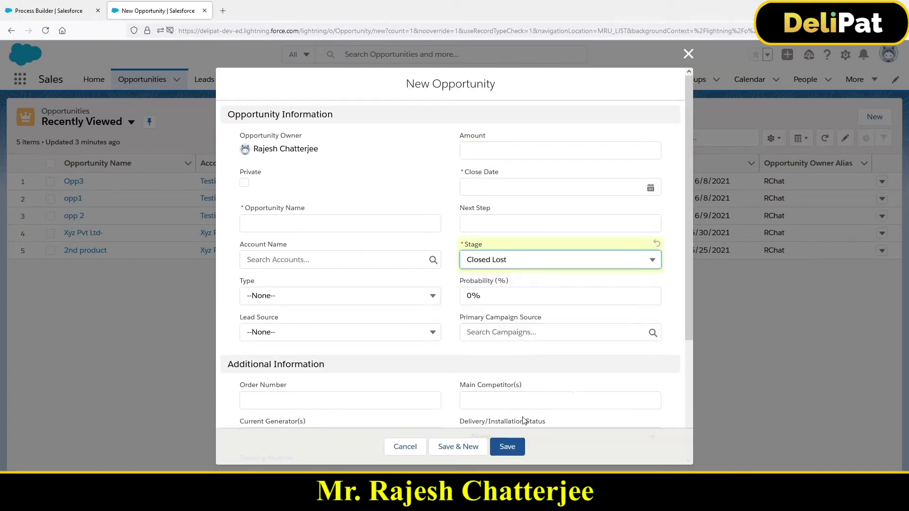
pyautogui.click(278, 227)
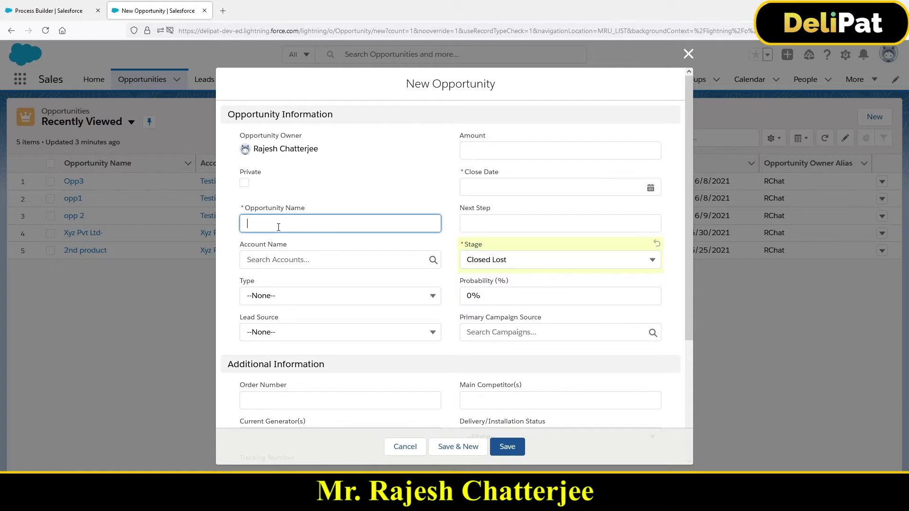
pyautogui.write('test')
pyautogui.click(505, 193)
pyautogui.click(534, 321)
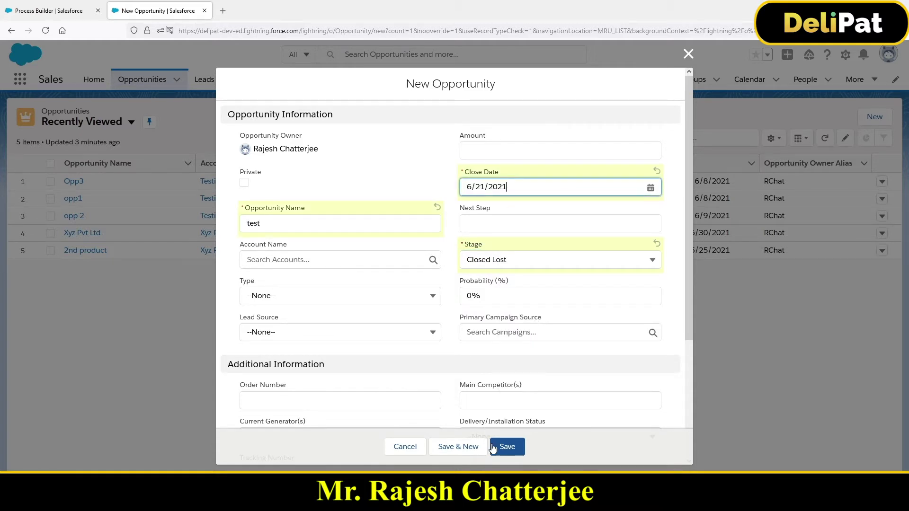
pyautogui.click(501, 446)
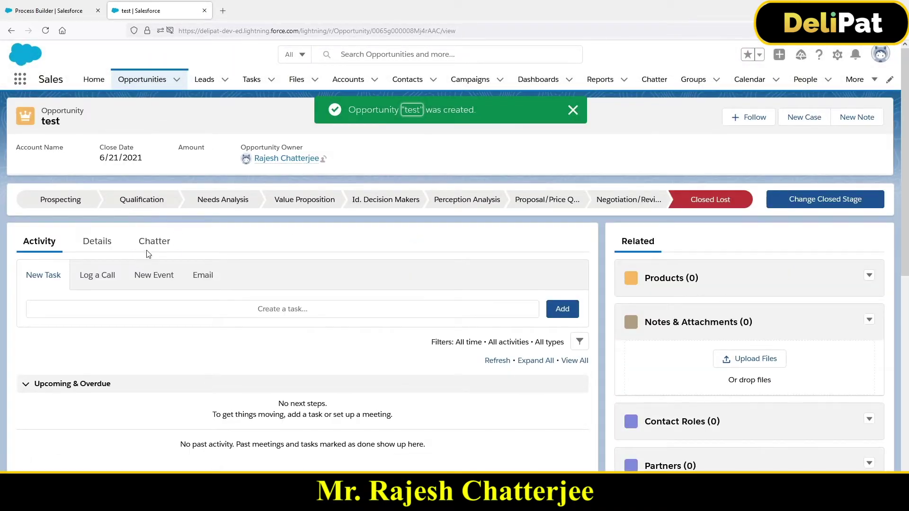
# Review the details and the activity section of the test opportunity.
pyautogui.click(102, 251)
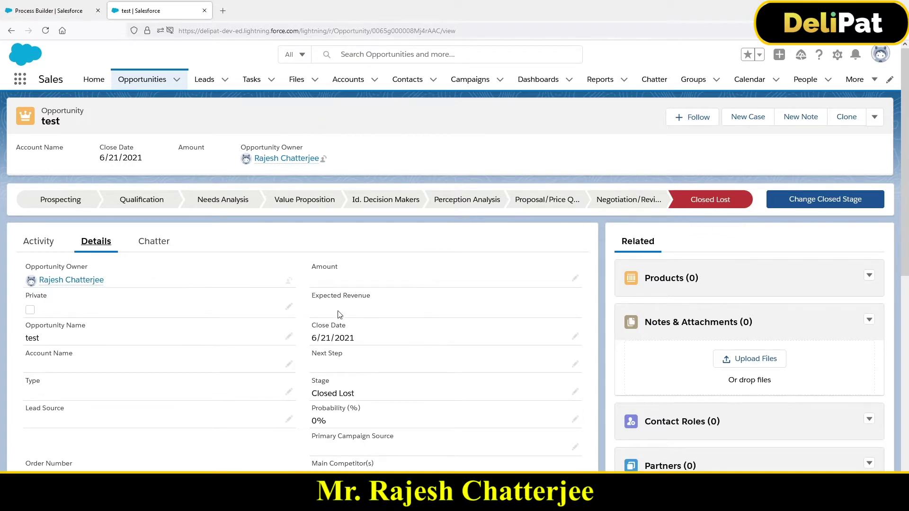
pyautogui.scroll(-3, 150, 341)
pyautogui.scroll(3, 119, 327)
pyautogui.click(47, 247)
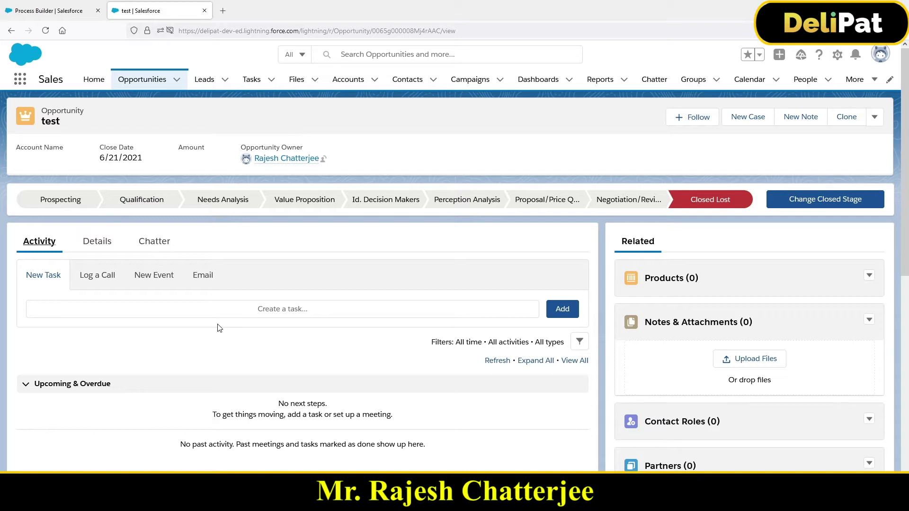
# Return to the Update Account Based on Opp Stage process and clone it as a version of the current process.
pyautogui.hotkey('ctrl', 'Tab')
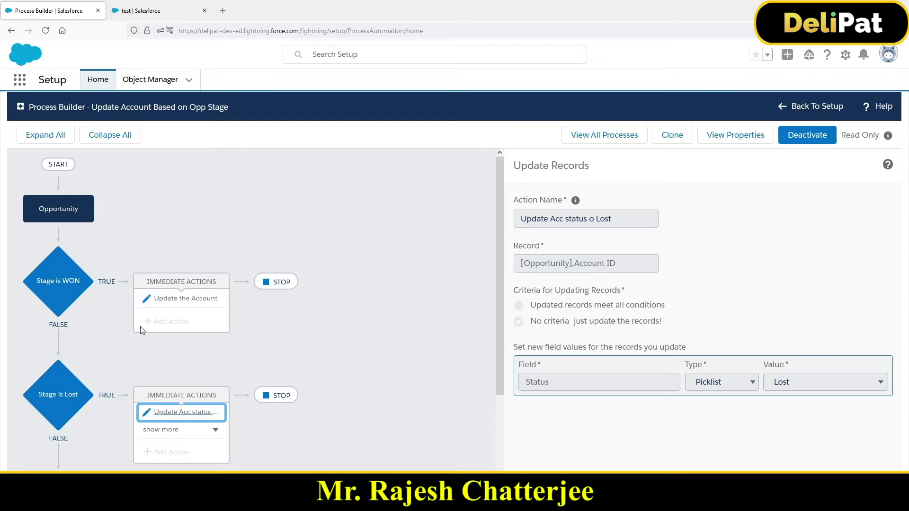
pyautogui.click(672, 136)
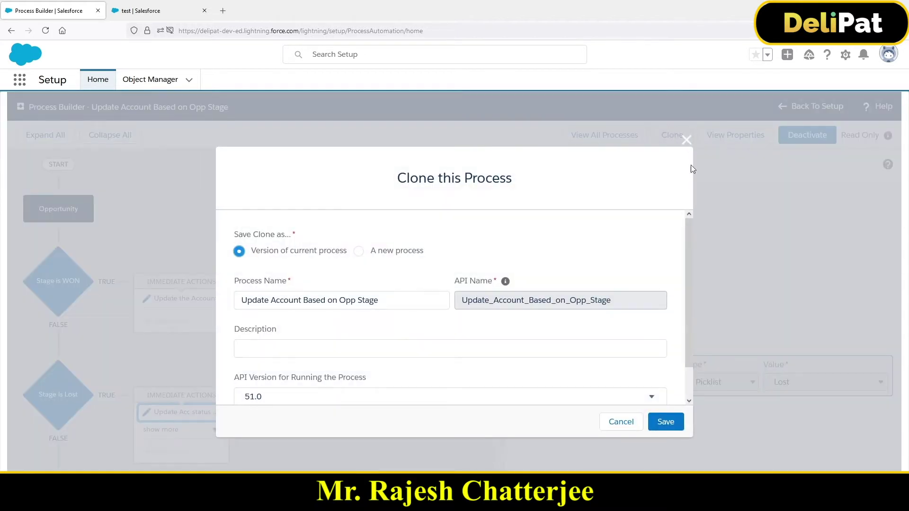
pyautogui.click(675, 422)
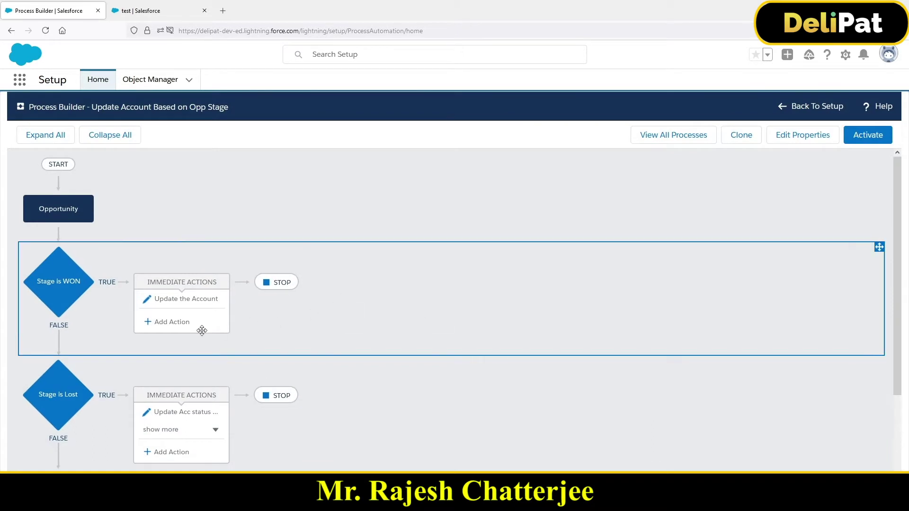
# Start a new immediate action of type Create a Record for the Stage is WON criteria.
pyautogui.click(171, 326)
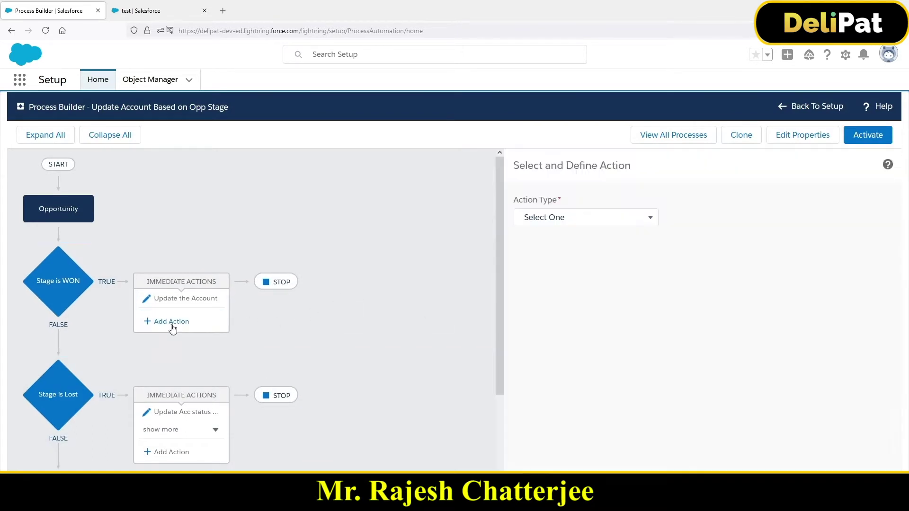
pyautogui.click(573, 219)
pyautogui.click(571, 264)
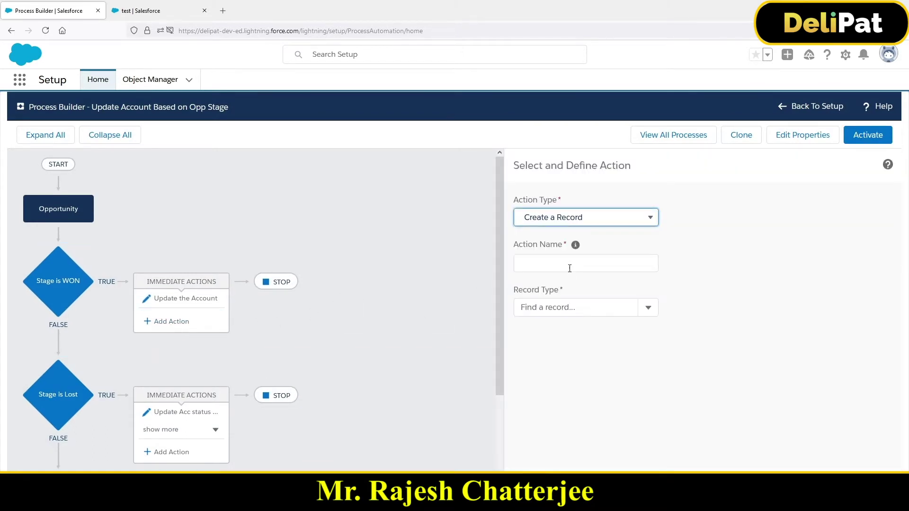
pyautogui.click(564, 306)
pyautogui.write('t')
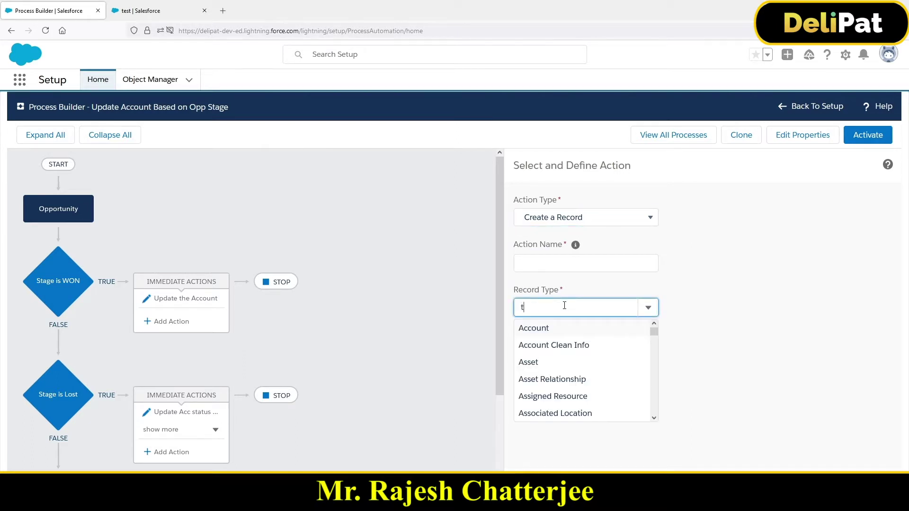
pyautogui.write('as')
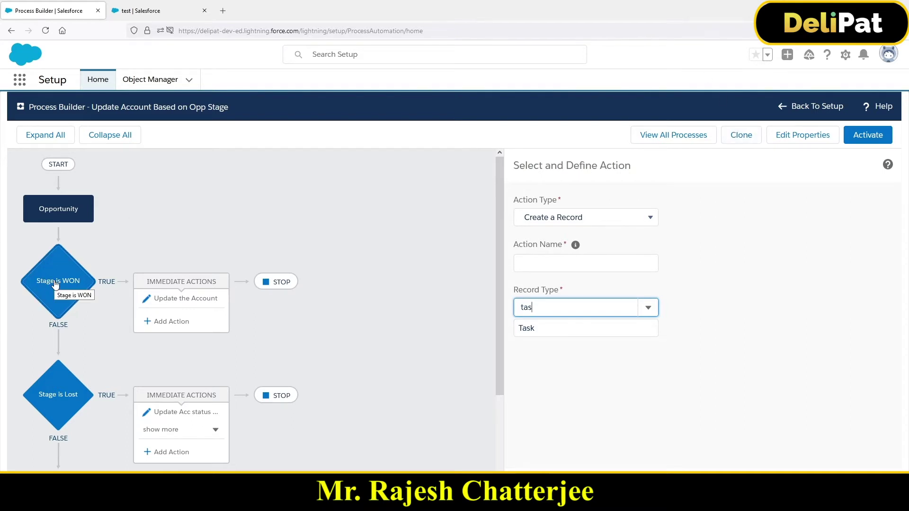
pyautogui.press('BackSpace')
pyautogui.press('BackSpace')
pyautogui.press('BackSpace')
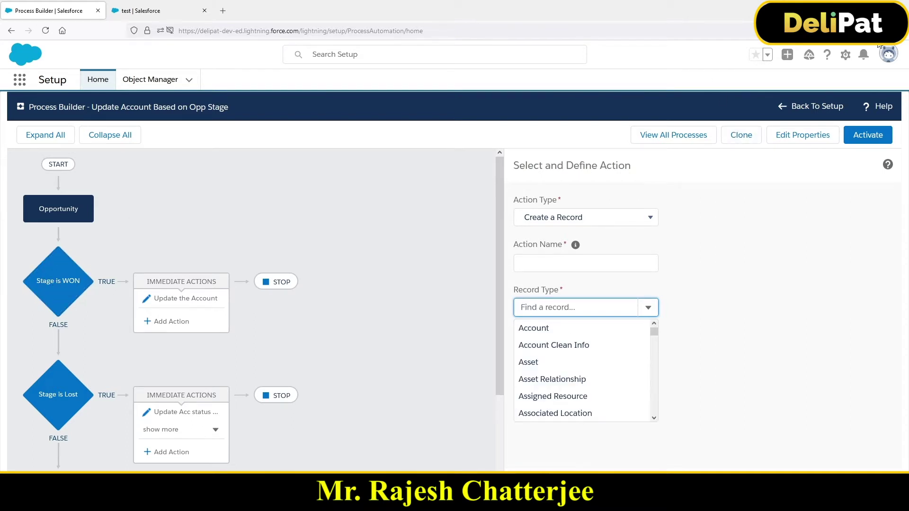
pyautogui.press('Escape')
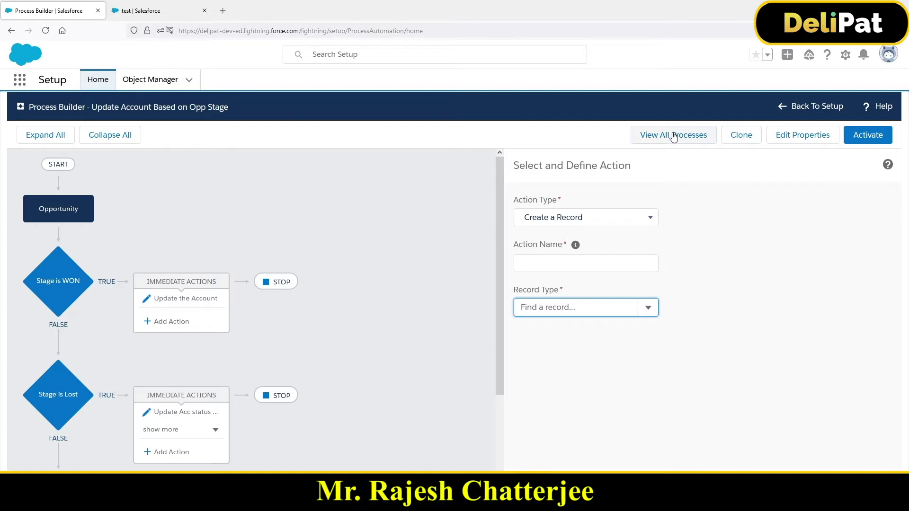
# In a duplicate browser tab, create the process "Follow Up Task Creation", described as "This is an reusable process" and set to start when it's invoked by another process.
pyautogui.rightClick(69, 10)
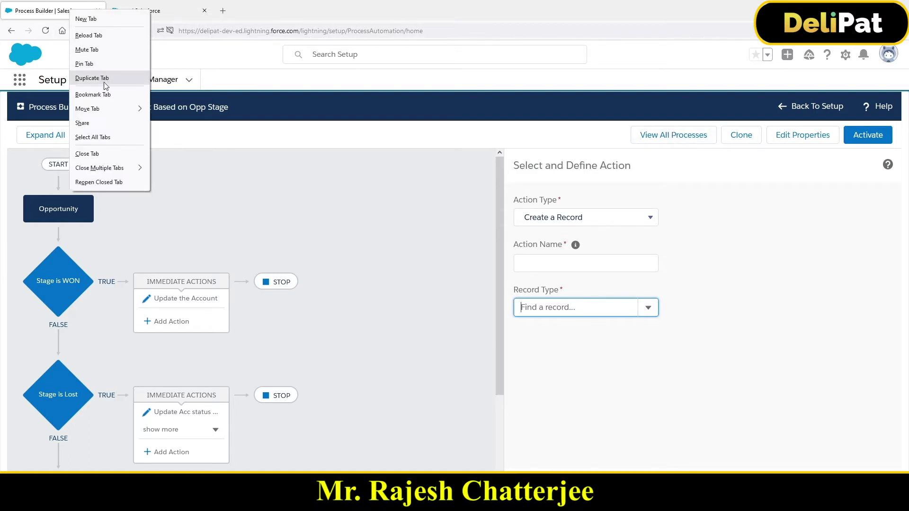
pyautogui.click(104, 81)
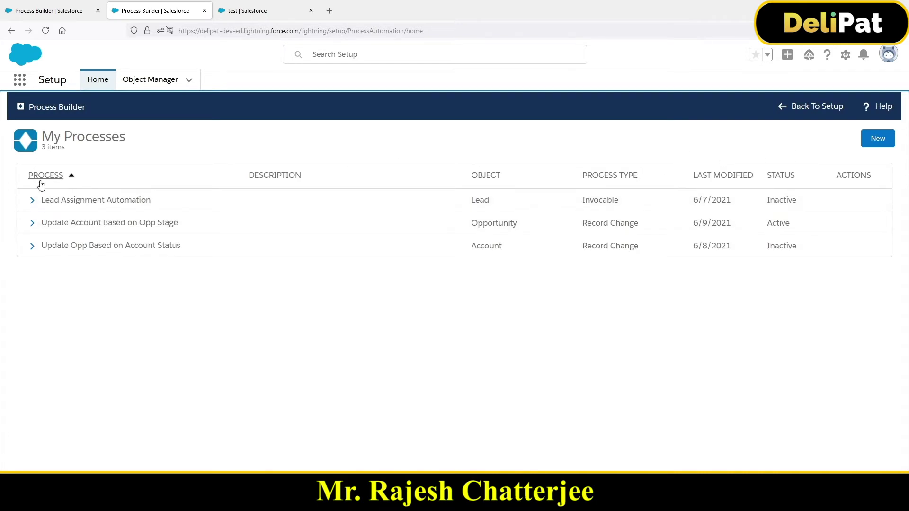
pyautogui.click(877, 139)
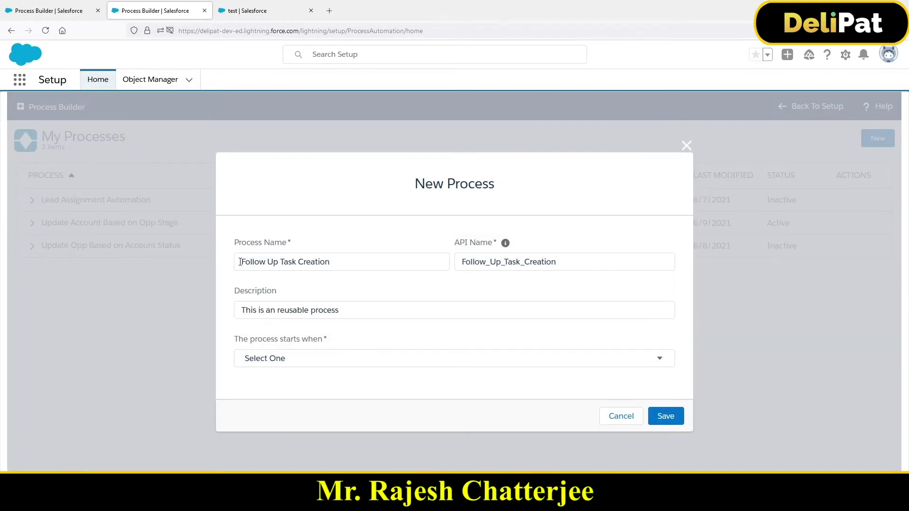
pyautogui.moveTo(240, 262); pyautogui.dragTo(318, 259)
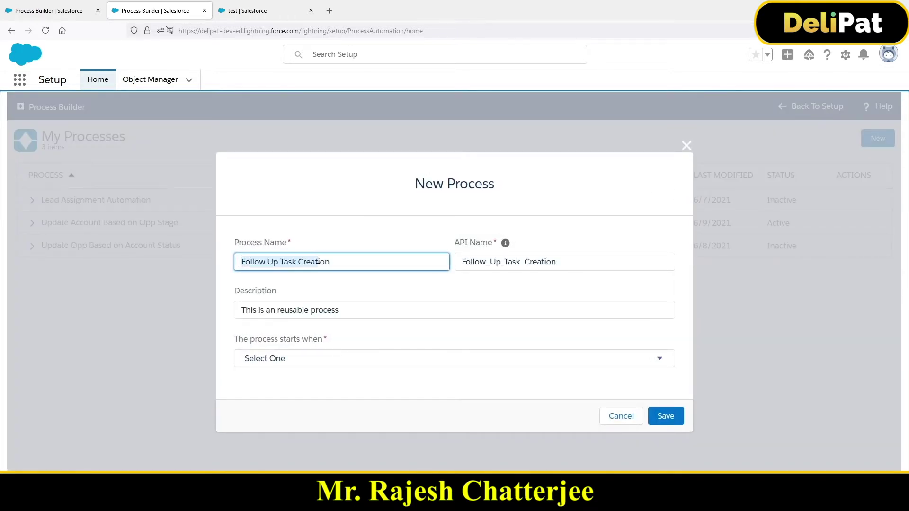
pyautogui.click(343, 308)
pyautogui.click(266, 360)
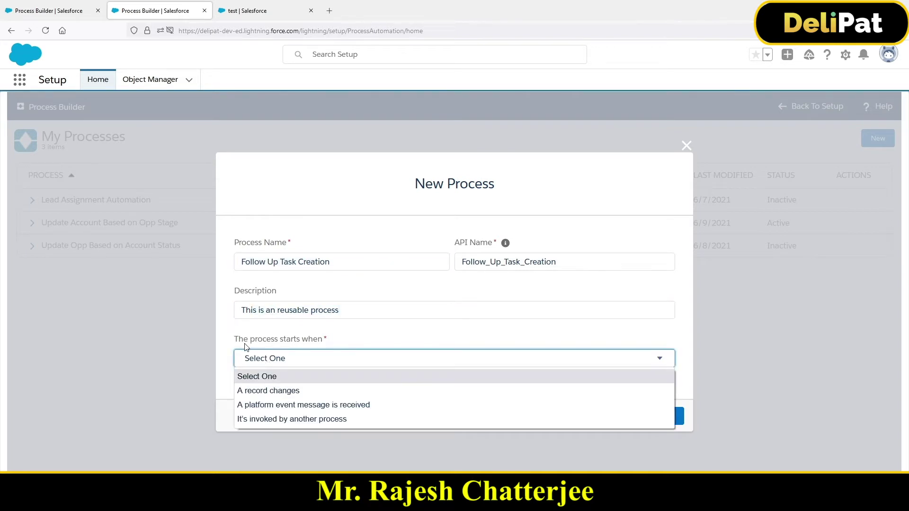
pyautogui.click(264, 420)
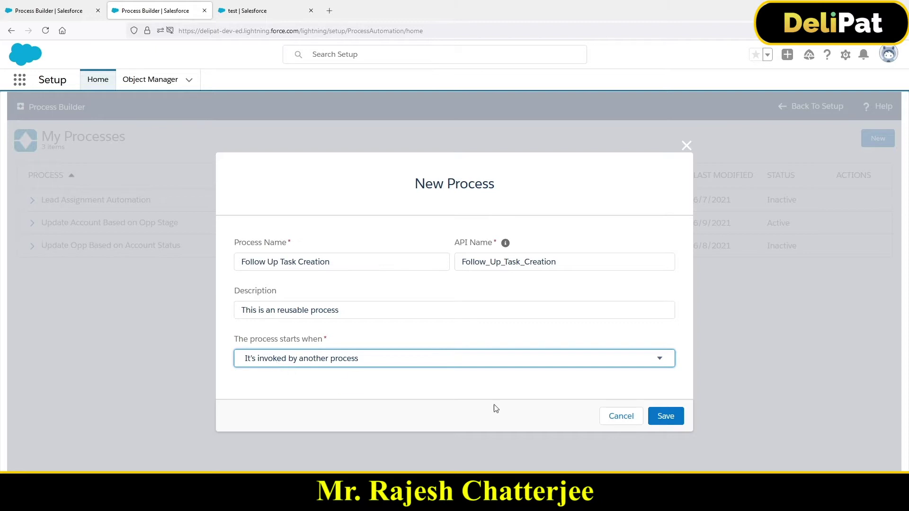
pyautogui.click(666, 416)
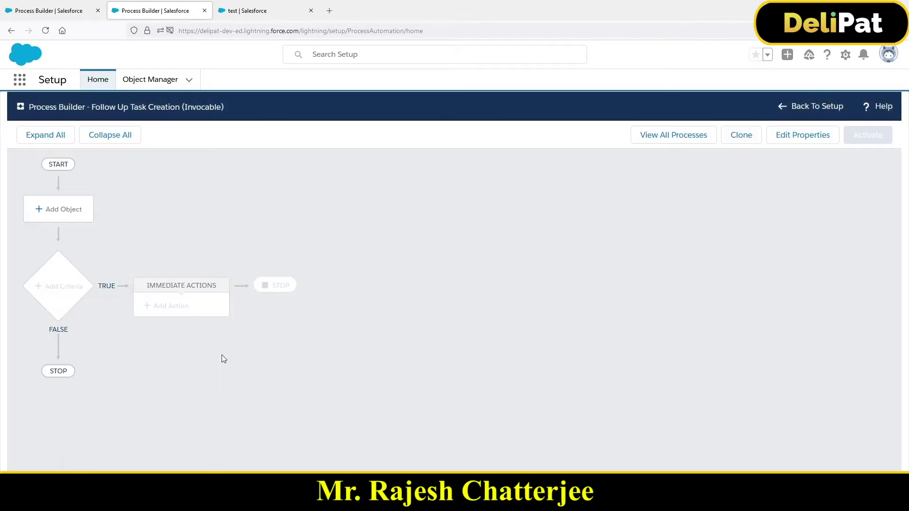
# Associate the Follow Up Task Creation process with the Opportunity object and save the choice.
pyautogui.click(65, 211)
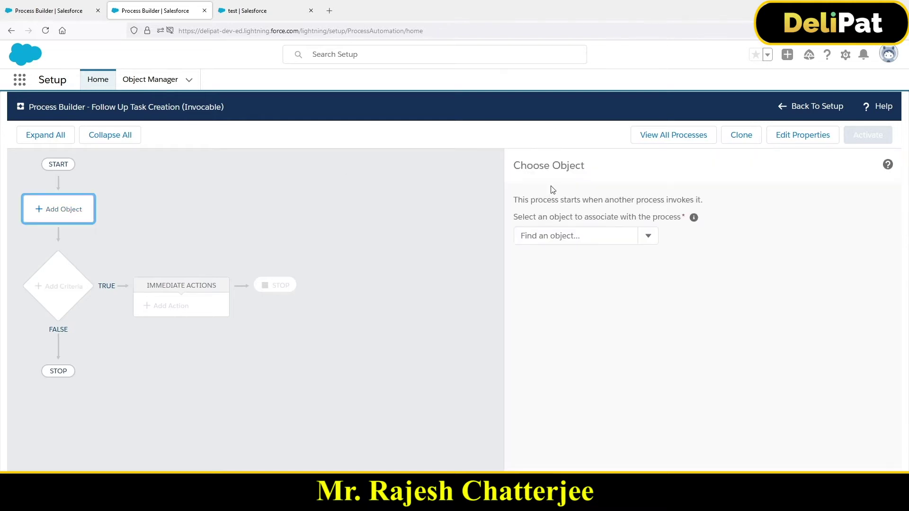
pyautogui.click(545, 236)
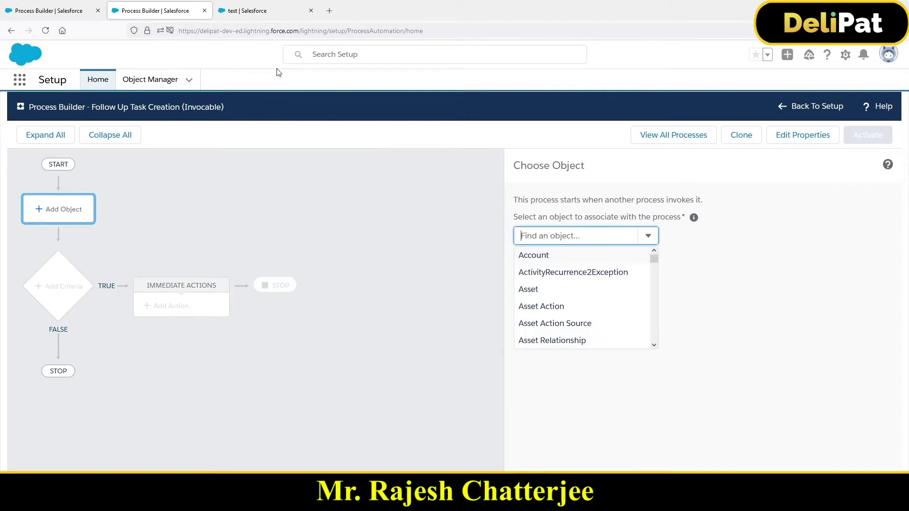
pyautogui.write('oppo')
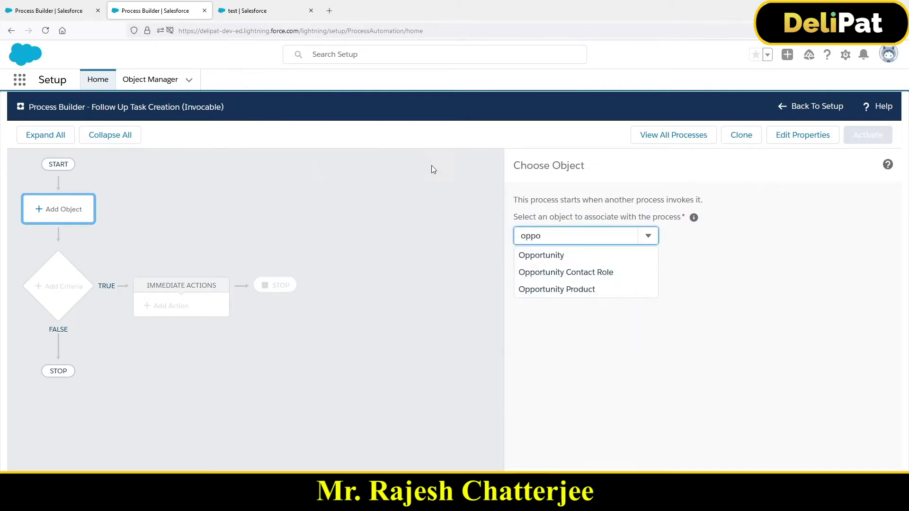
pyautogui.click(543, 257)
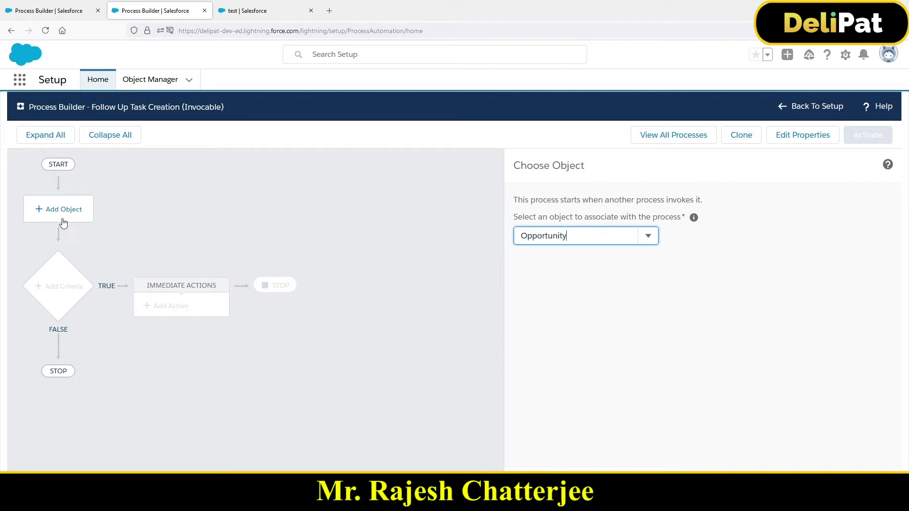
pyautogui.click(59, 221)
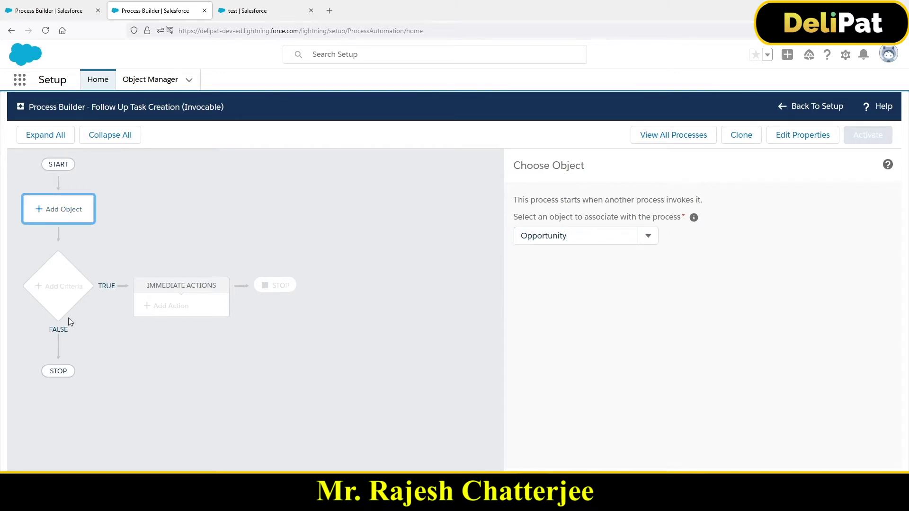
pyautogui.click(57, 300)
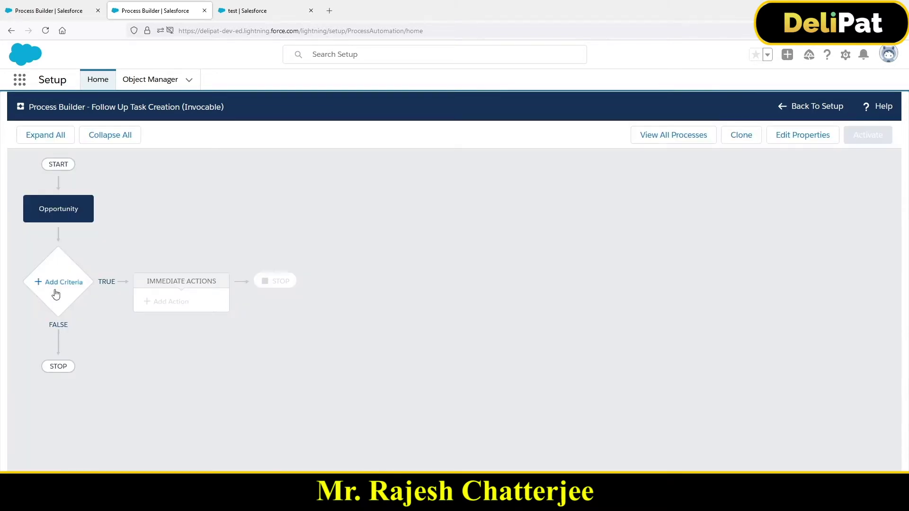
# Add a criteria node named "No Criteria" set to "No criteria—just execute the actions!" and save it.
pyautogui.click(56, 295)
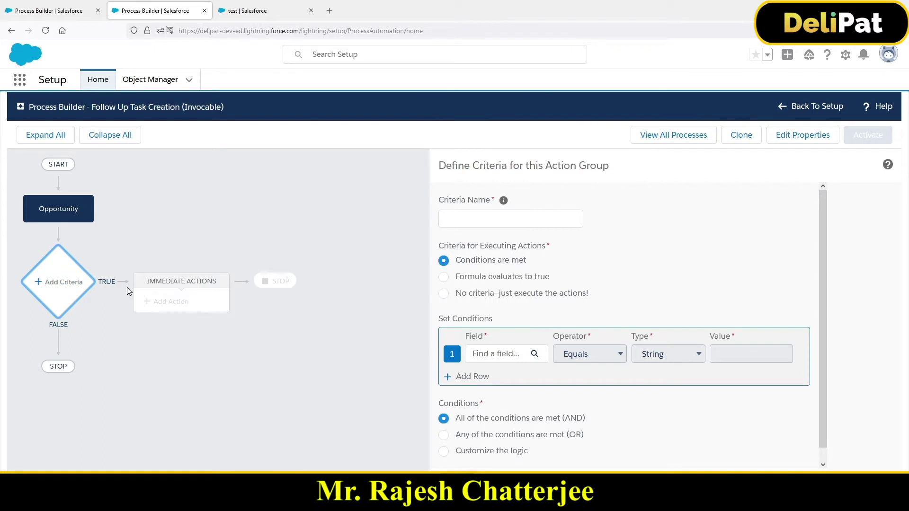
pyautogui.click(487, 292)
pyautogui.click(489, 218)
pyautogui.write('N')
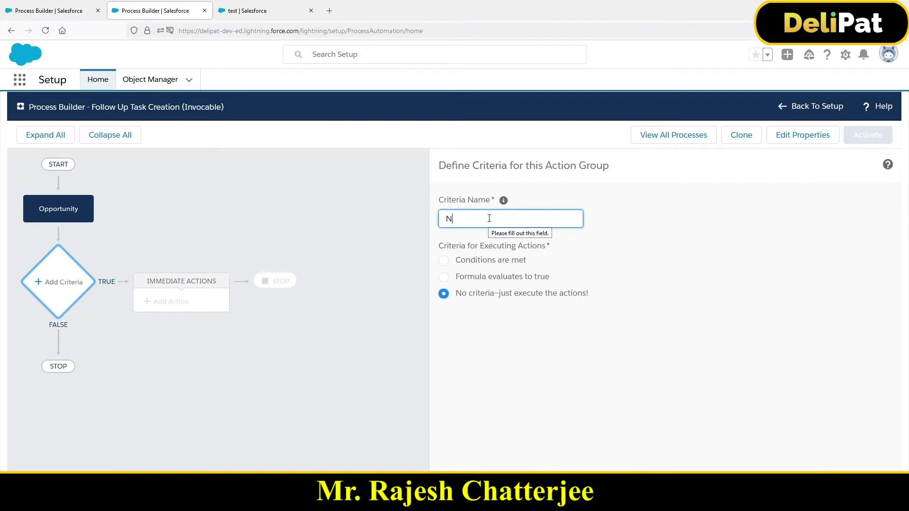
pyautogui.write('o Criteria')
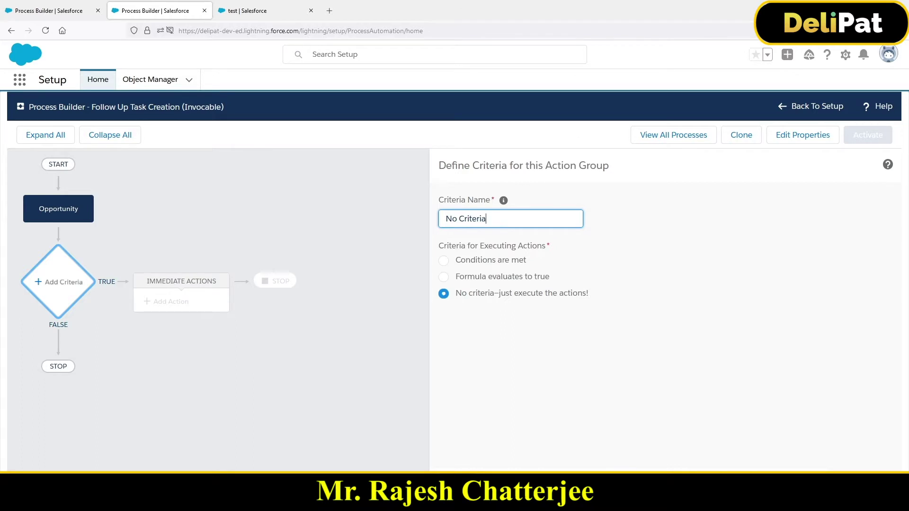
pyautogui.click(51, 291)
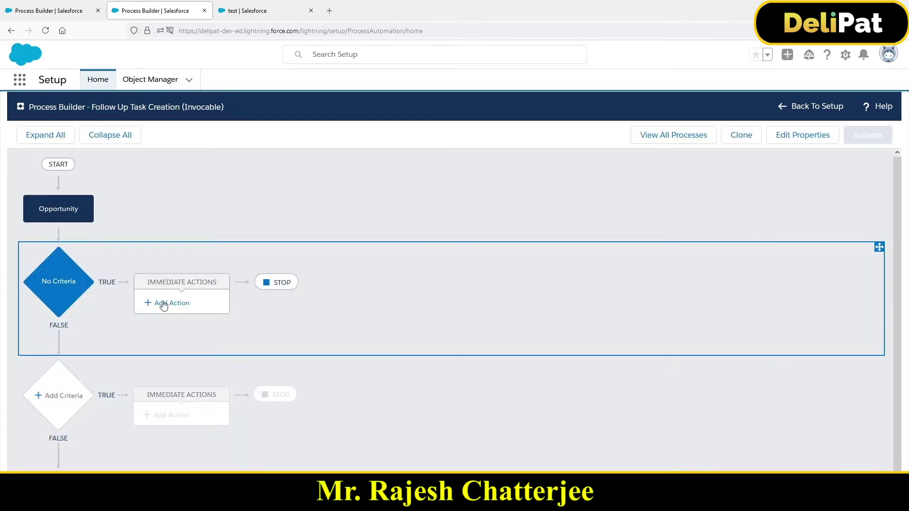
# Add an immediate action of type Create a Record under No Criteria, named "Create a Follow Up Task".
pyautogui.click(183, 302)
pyautogui.click(586, 218)
pyautogui.click(552, 264)
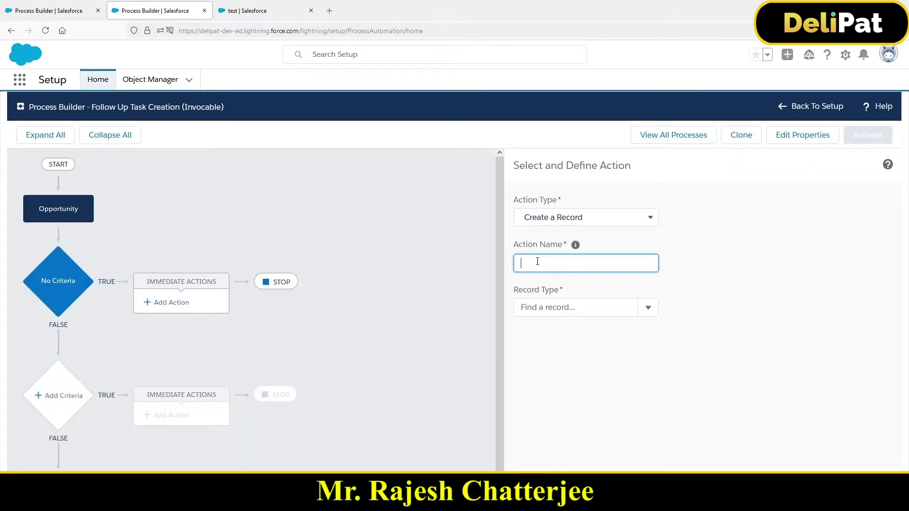
pyautogui.write('Create a Fo')
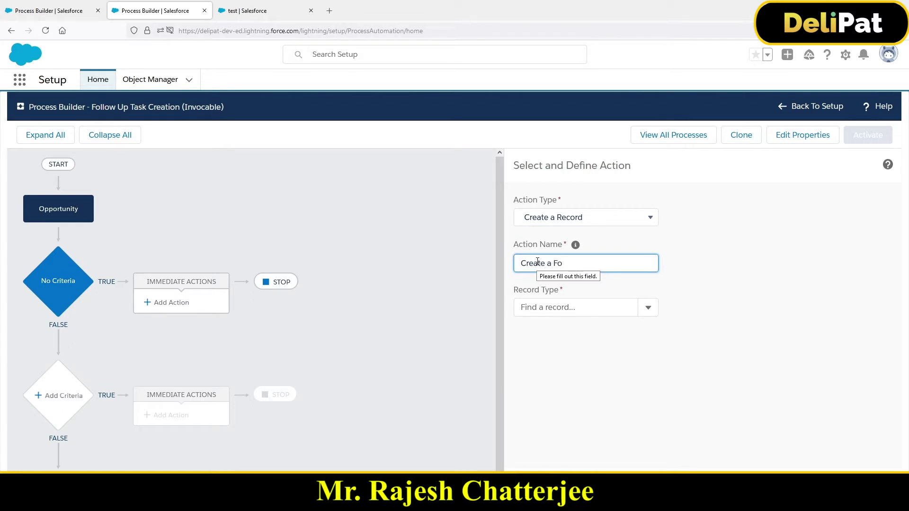
pyautogui.write('llow Up Task')
# Set the record type of the Create a Follow Up Task action to Task.
pyautogui.click(567, 312)
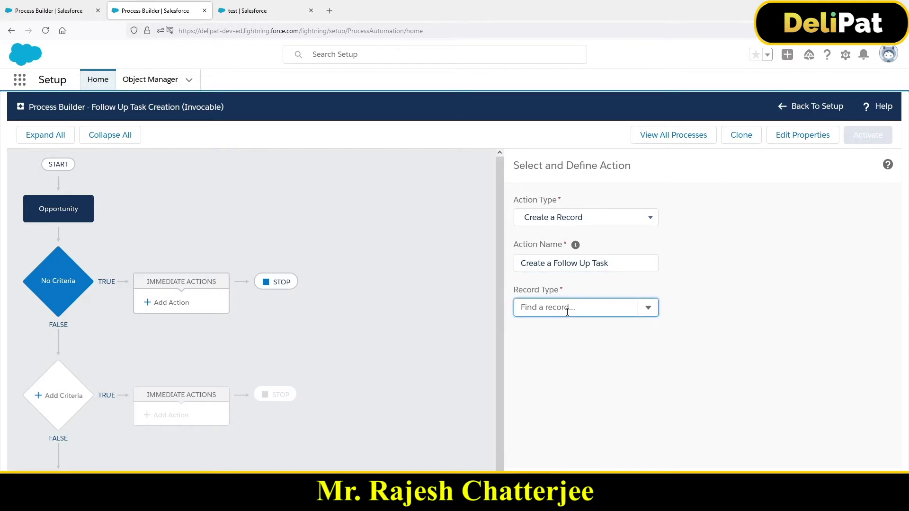
pyautogui.write('task')
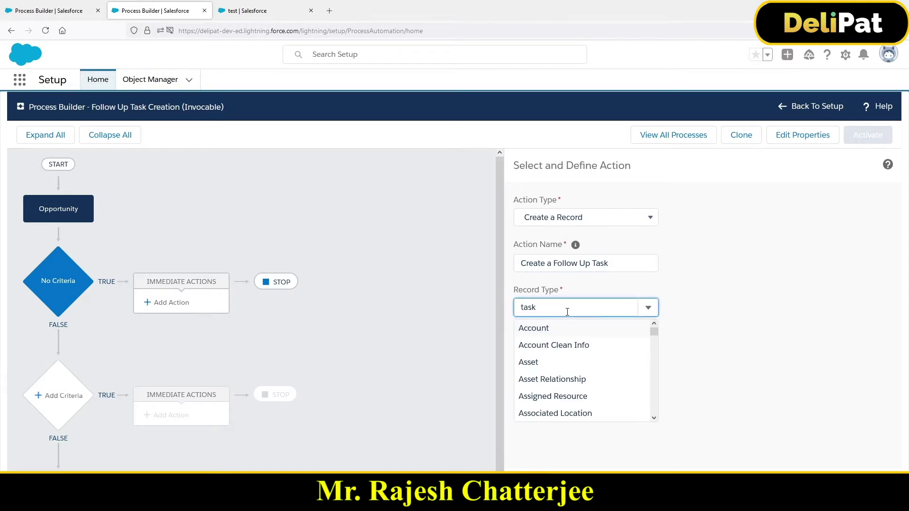
pyautogui.click(553, 337)
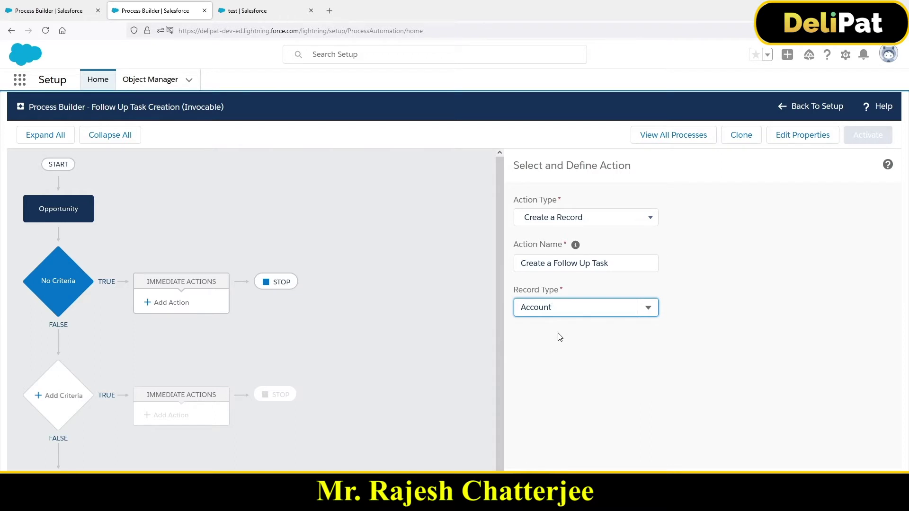
pyautogui.click(548, 310)
pyautogui.write('Task')
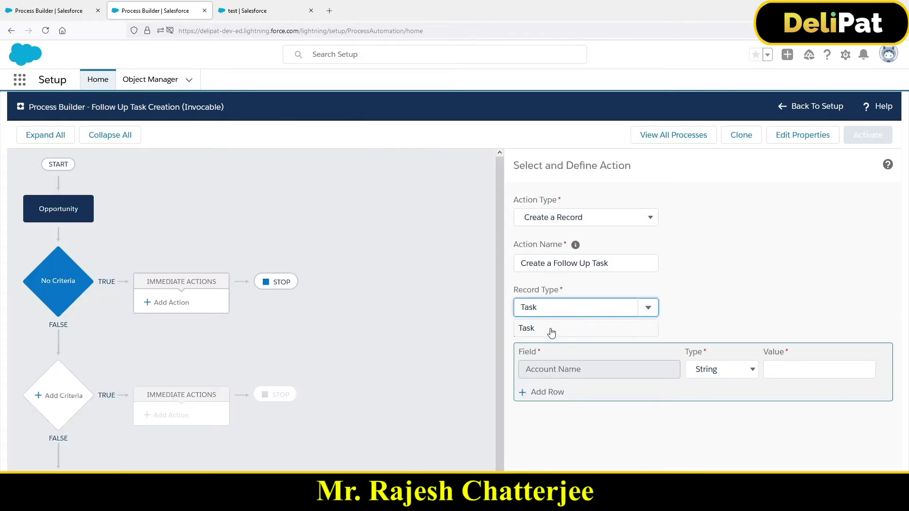
pyautogui.click(552, 333)
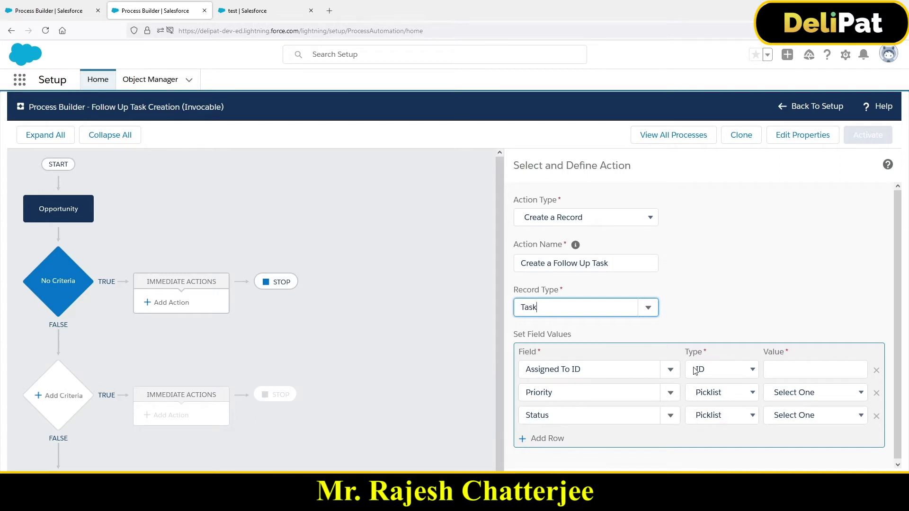
# Set the task's Assigned To ID to a field reference to the opportunity's Opportunity ID.
pyautogui.click(712, 373)
pyautogui.click(712, 373)
pyautogui.click(710, 402)
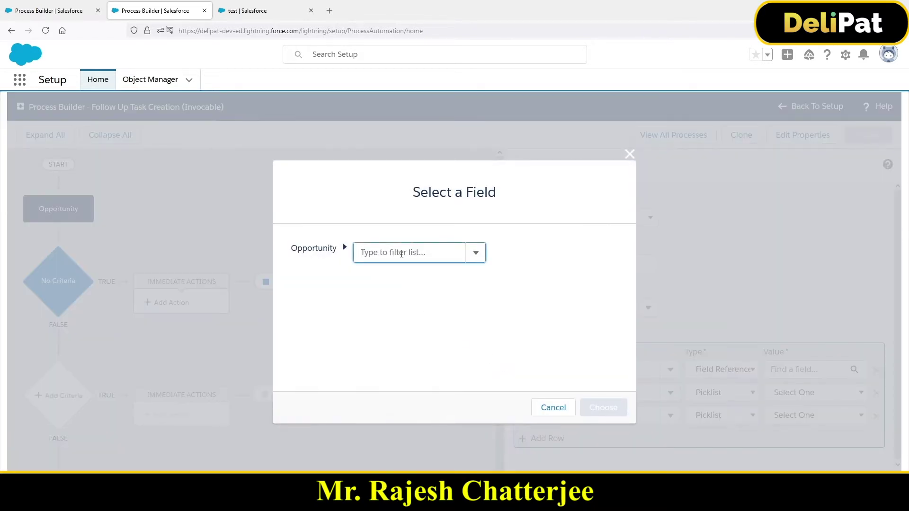
pyautogui.click(402, 253)
pyautogui.write('opp')
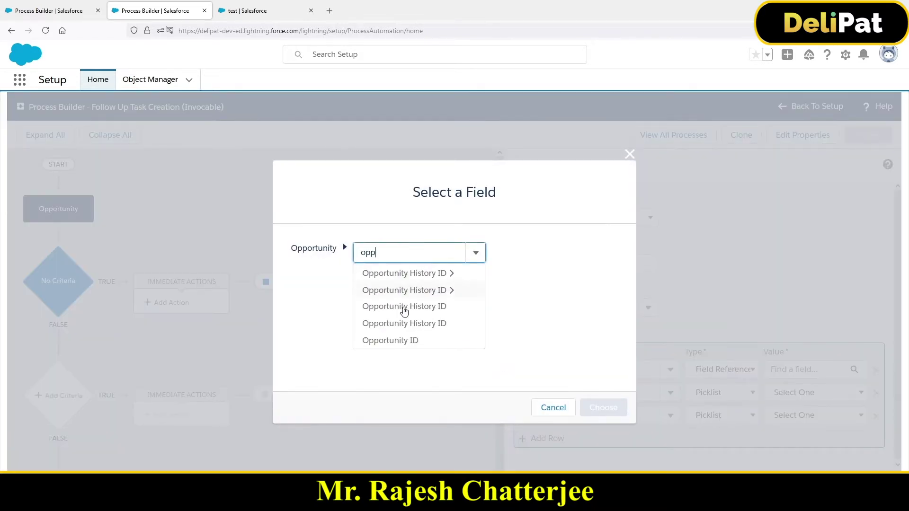
pyautogui.click(405, 341)
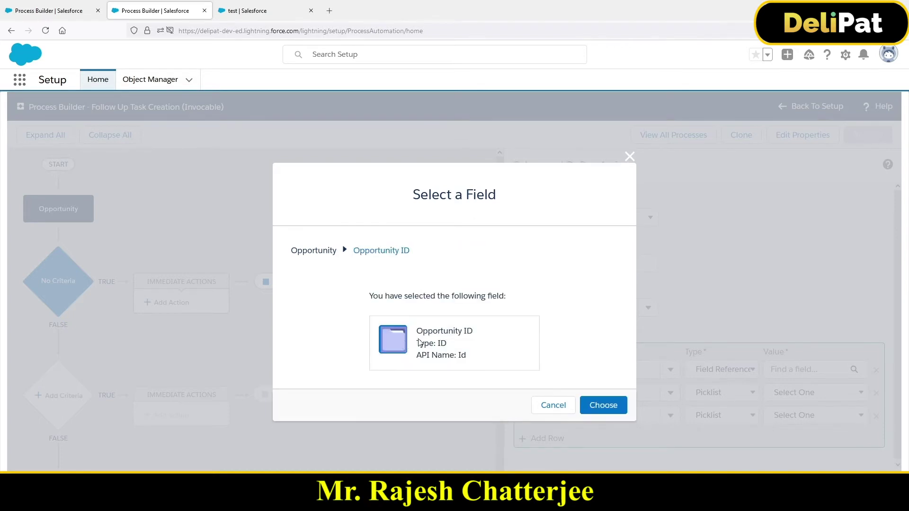
pyautogui.click(604, 402)
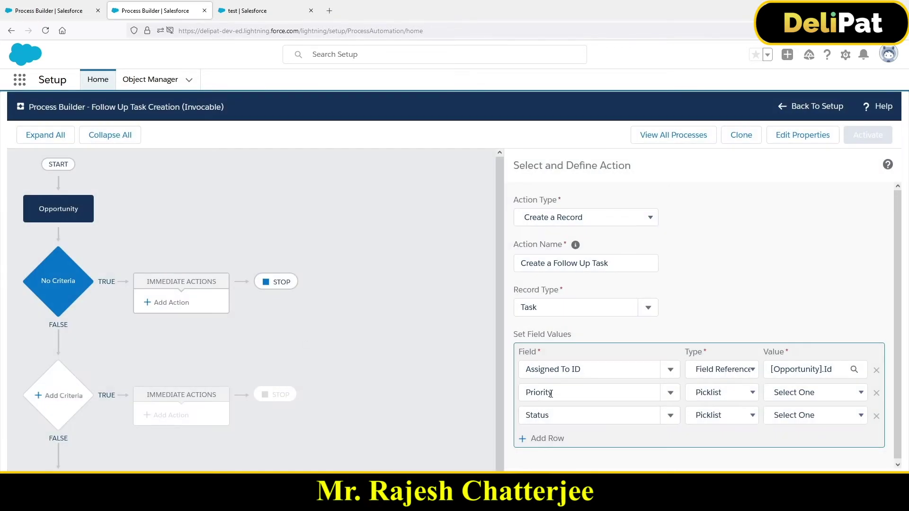
# Set the task's Priority to High and its Status to In Progress.
pyautogui.click(782, 393)
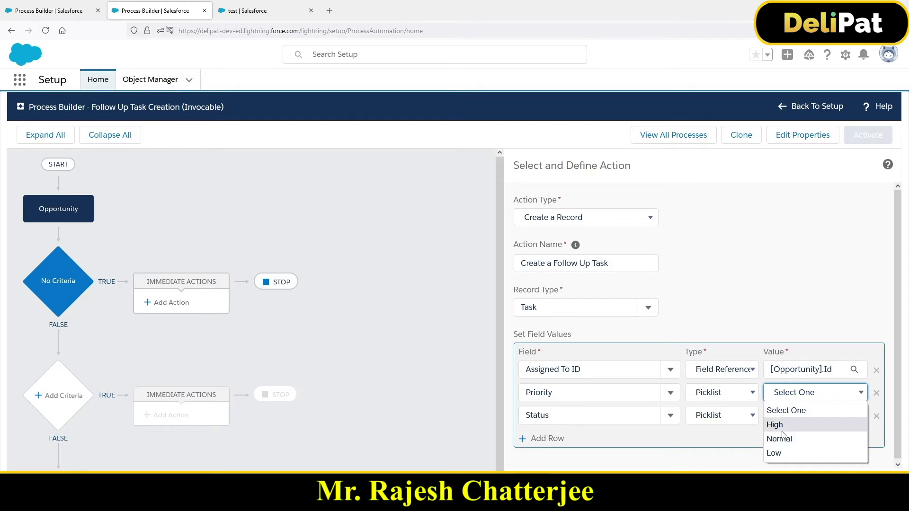
pyautogui.click(784, 426)
pyautogui.click(578, 415)
pyautogui.click(813, 419)
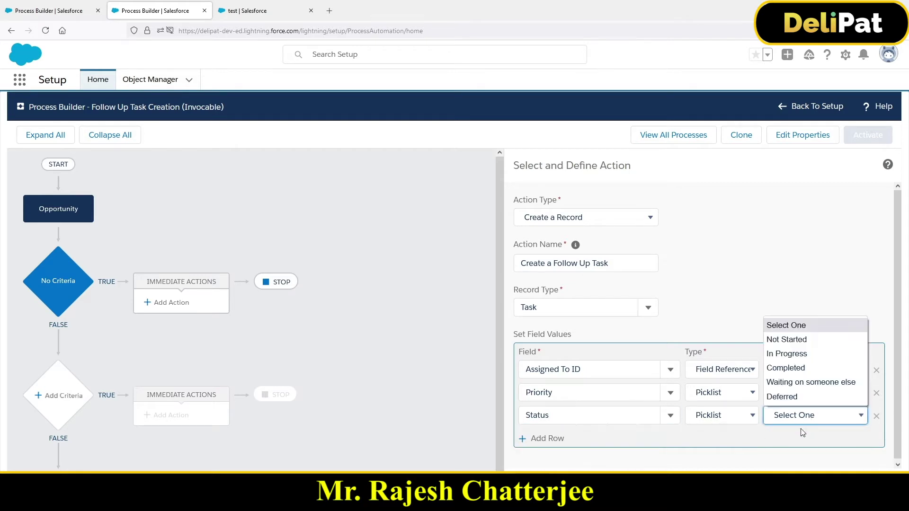
pyautogui.click(799, 354)
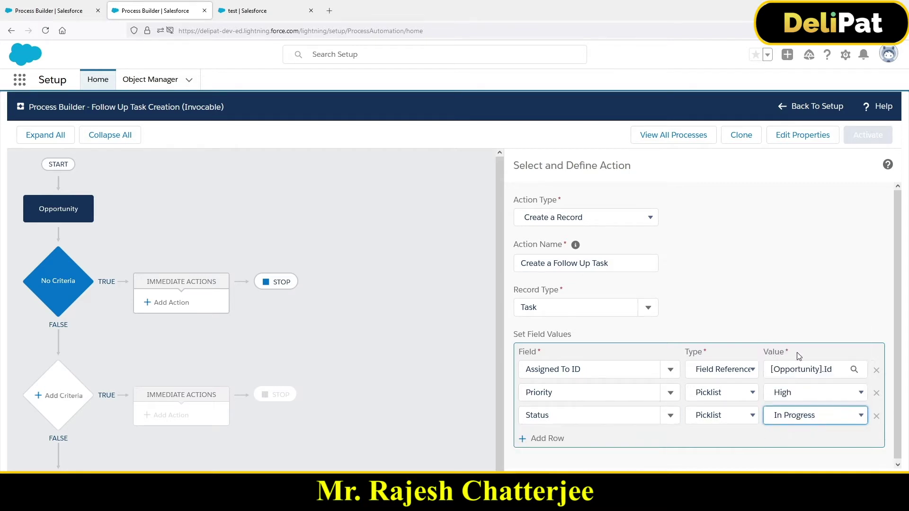
# Add a Related To ID field value to the task as a field reference to the Opportunity ID.
pyautogui.click(550, 439)
pyautogui.click(551, 439)
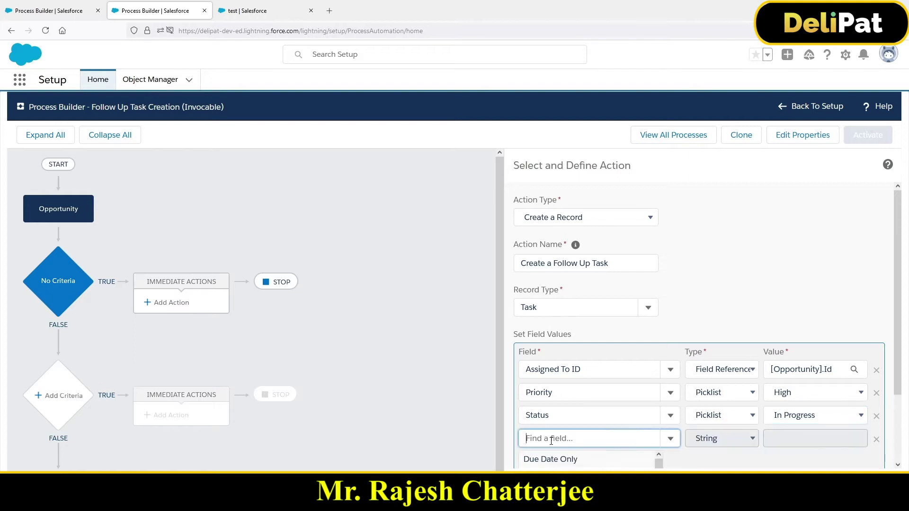
pyautogui.write('rel')
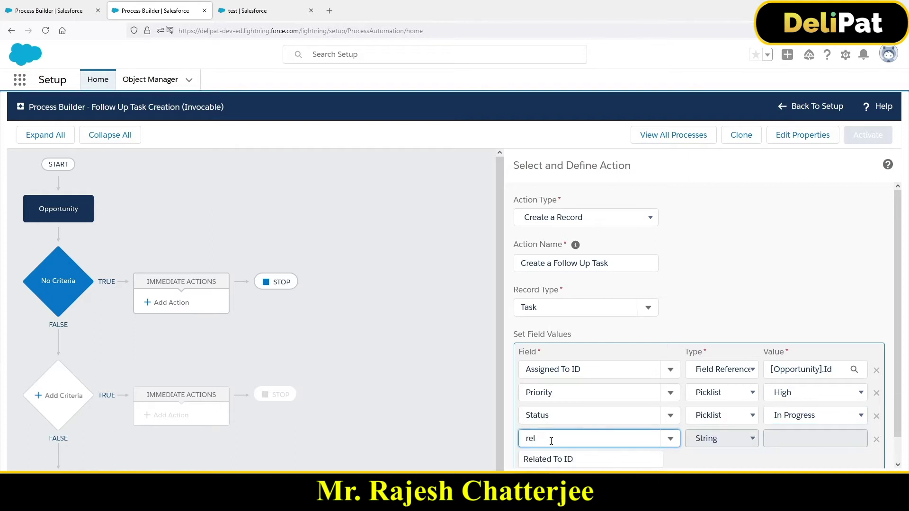
pyautogui.click(557, 459)
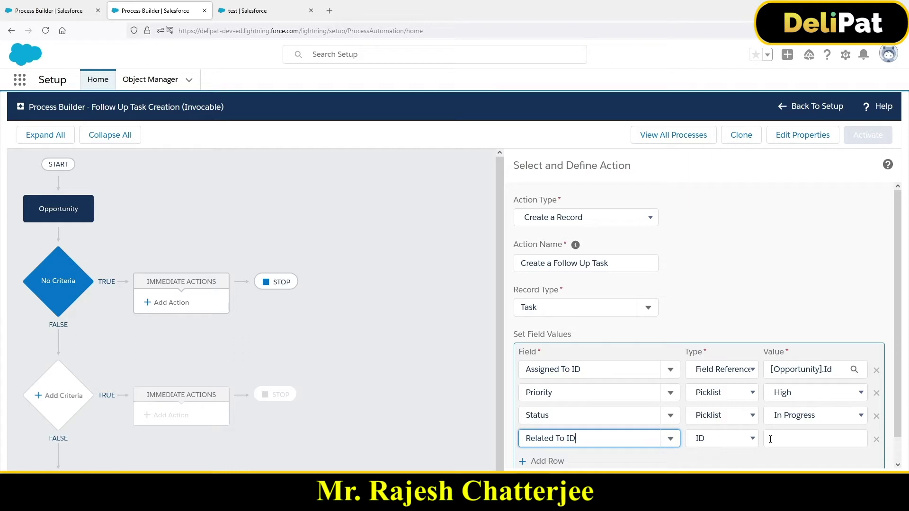
pyautogui.click(715, 439)
pyautogui.click(717, 391)
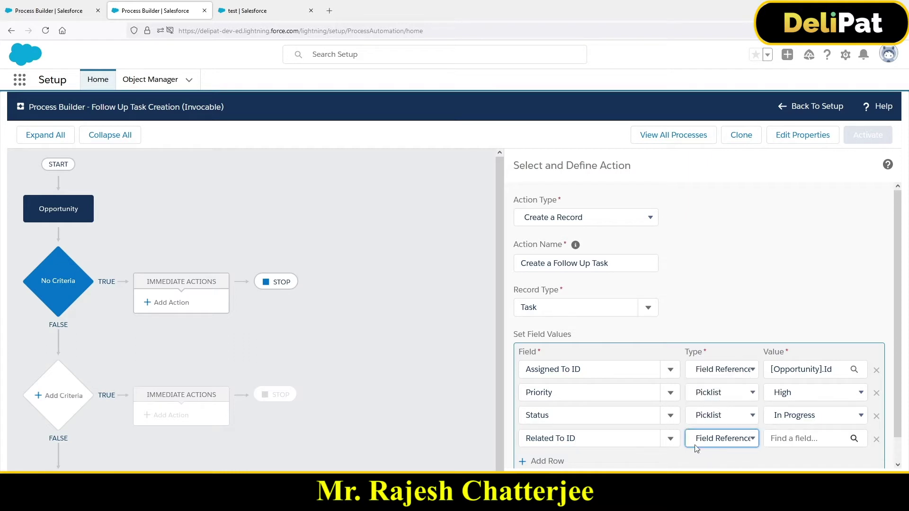
pyautogui.click(800, 439)
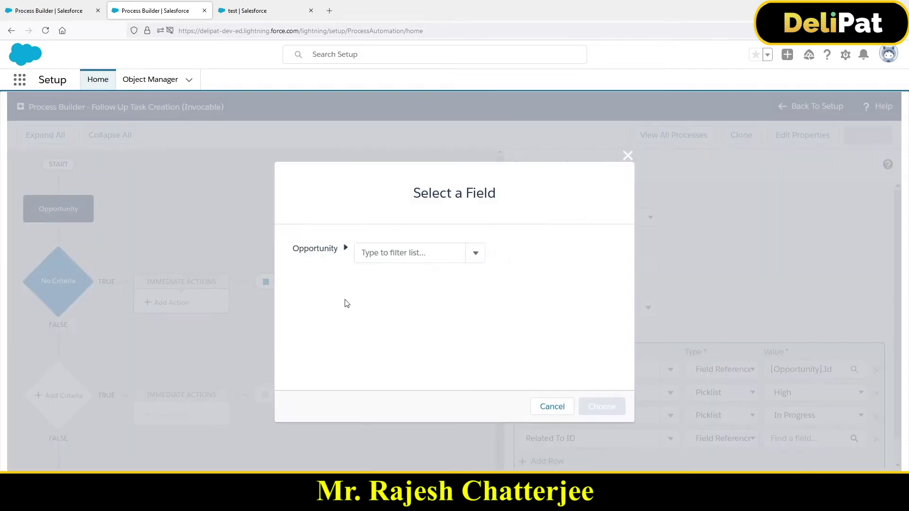
pyautogui.click(369, 255)
pyautogui.write('opp')
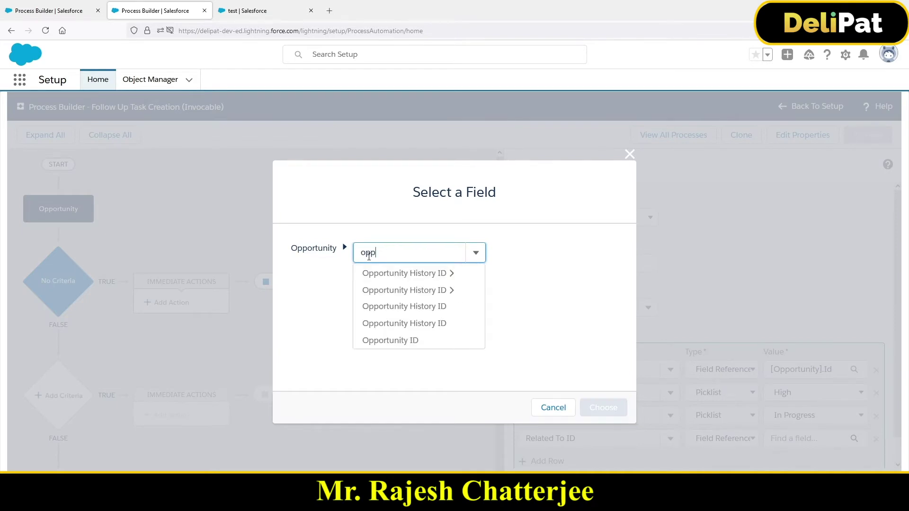
pyautogui.click(401, 341)
pyautogui.click(608, 406)
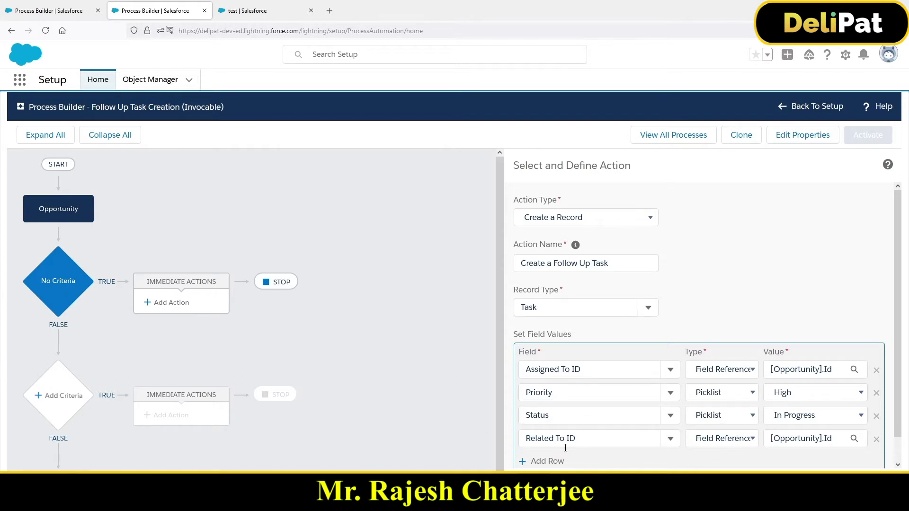
# Add a Subject field value with the string "This is a follow up task" and save the action.
pyautogui.click(548, 461)
pyautogui.click(551, 436)
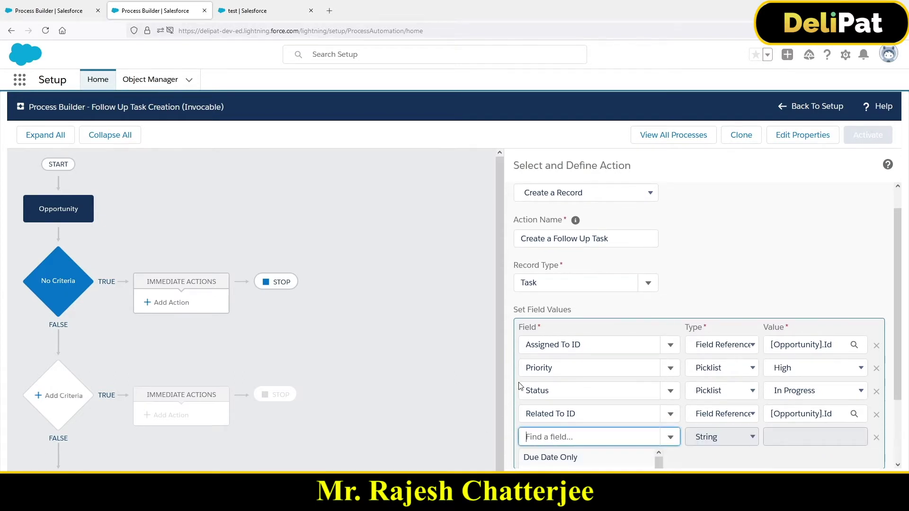
pyautogui.write('subj')
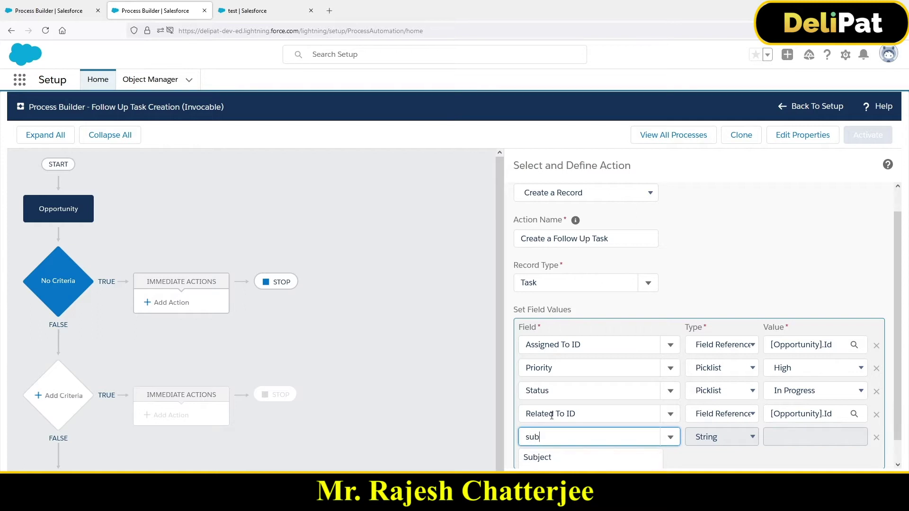
pyautogui.click(561, 458)
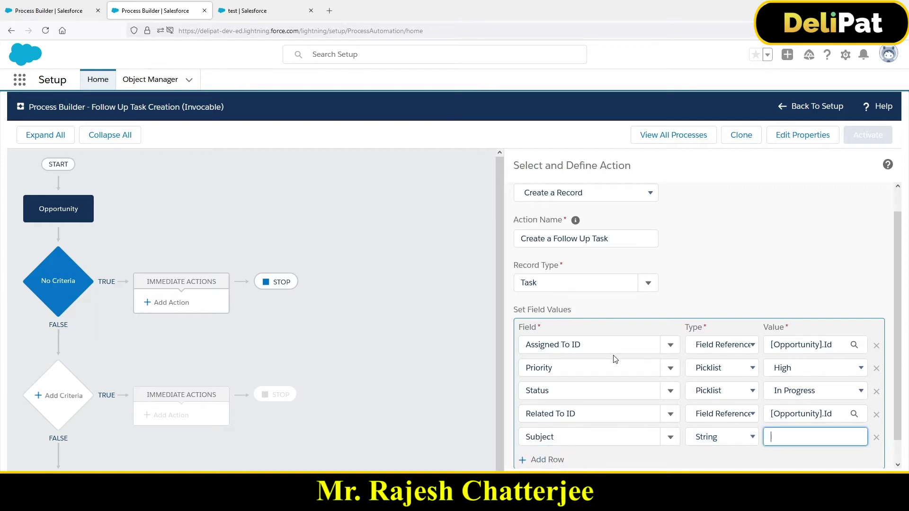
pyautogui.write('This is a follow up task')
pyautogui.press('Return')
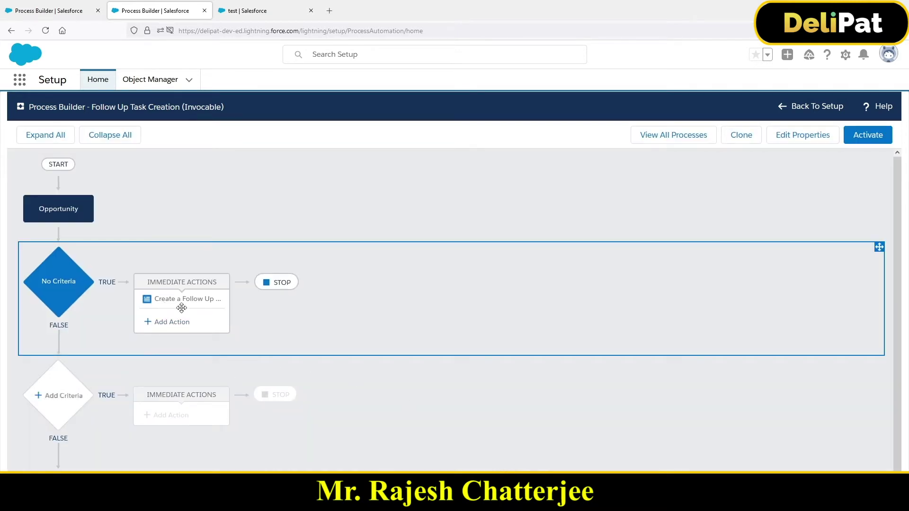
# Start a second immediate action of type Post to Chatter under No Criteria, named "Post to chatter".
pyautogui.click(162, 325)
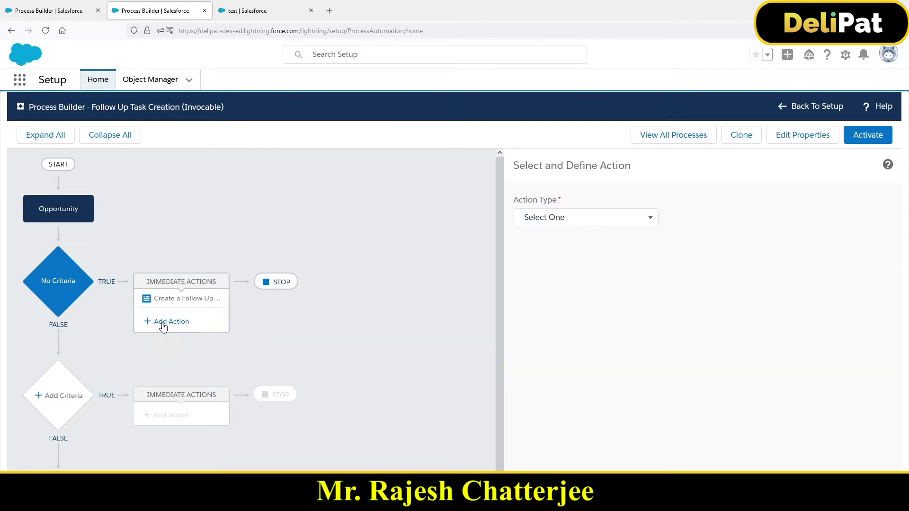
pyautogui.click(536, 225)
pyautogui.click(539, 307)
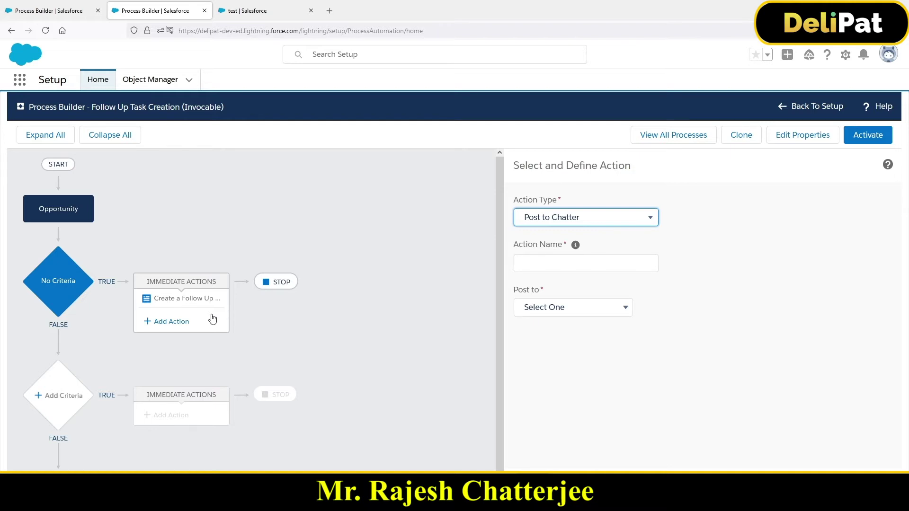
pyautogui.click(210, 303)
pyautogui.click(554, 263)
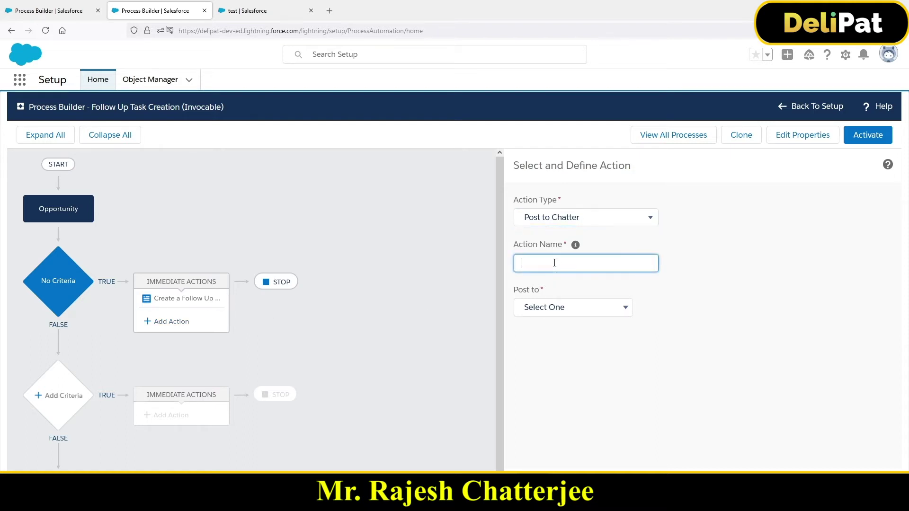
pyautogui.write('Post to chatter')
# Dismiss the page error on the test opportunity, find Chatter through the app search, and examine the Sales 2021 group's feed.
pyautogui.click(254, 13)
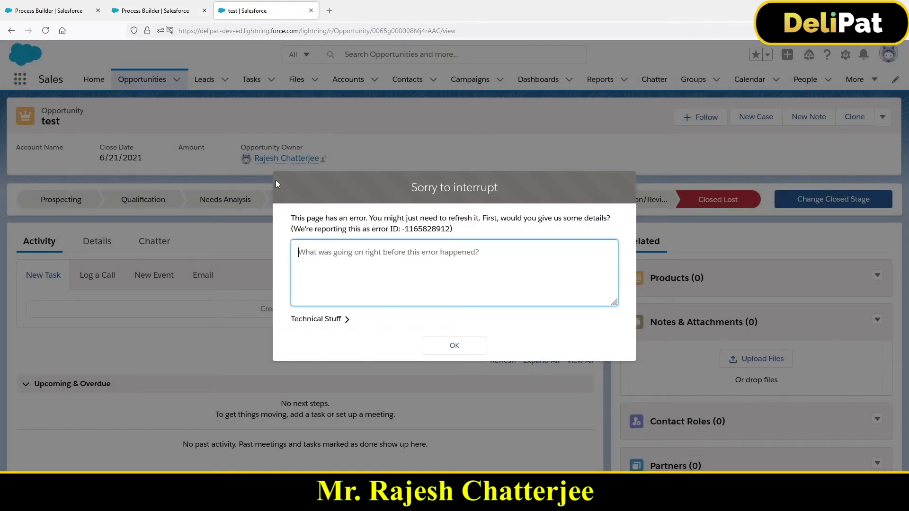
pyautogui.click(452, 345)
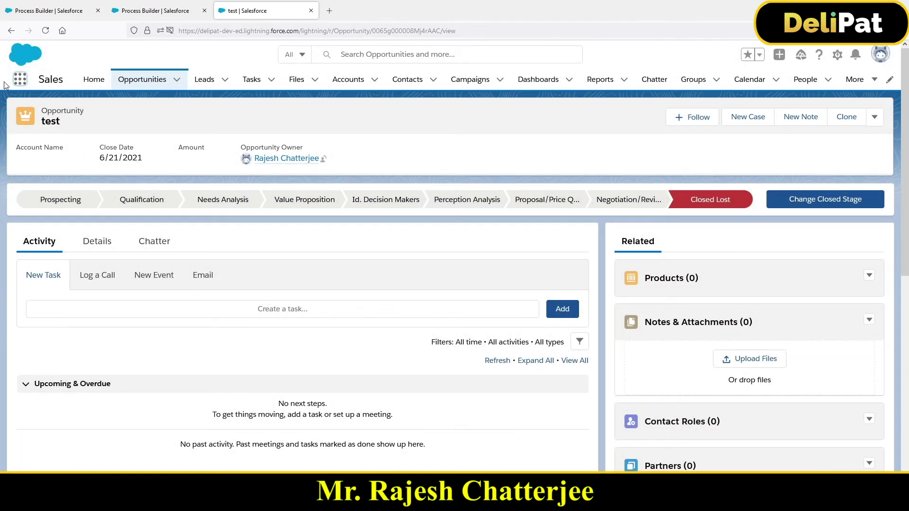
pyautogui.click(20, 81)
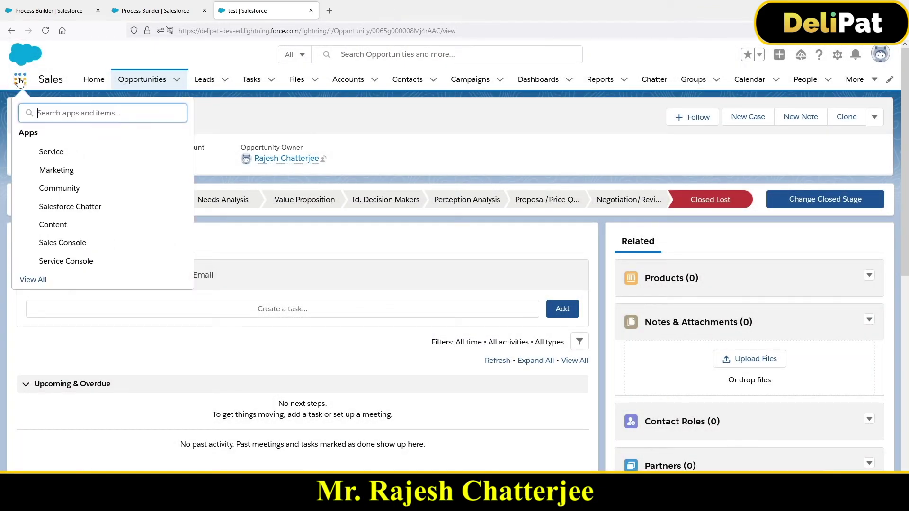
pyautogui.write('chatter')
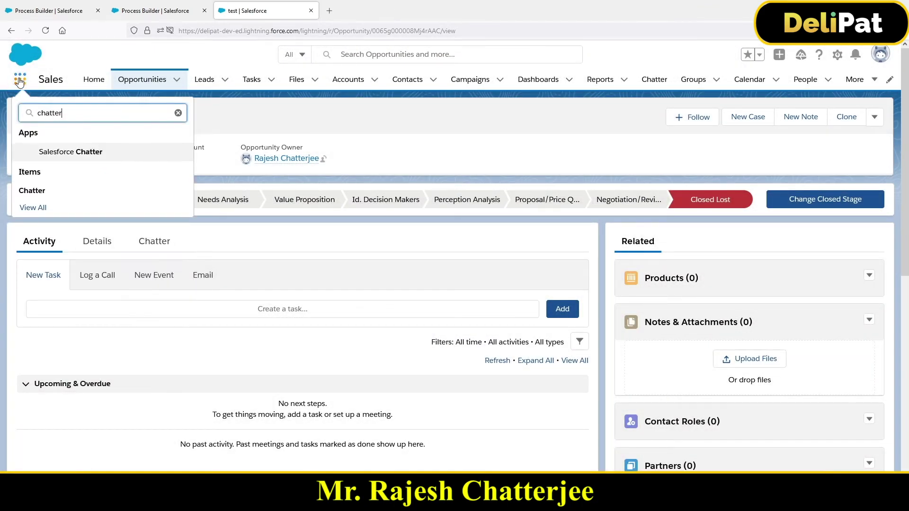
pyautogui.click(33, 191)
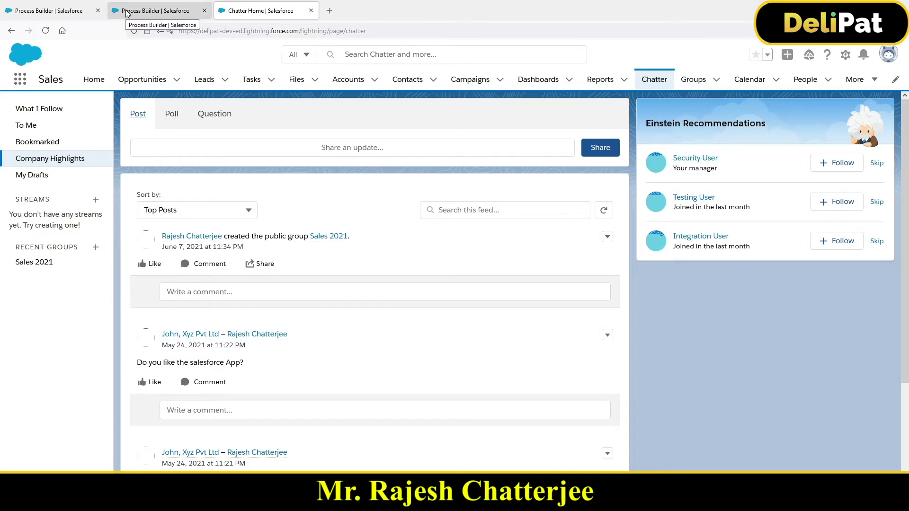
pyautogui.click(34, 263)
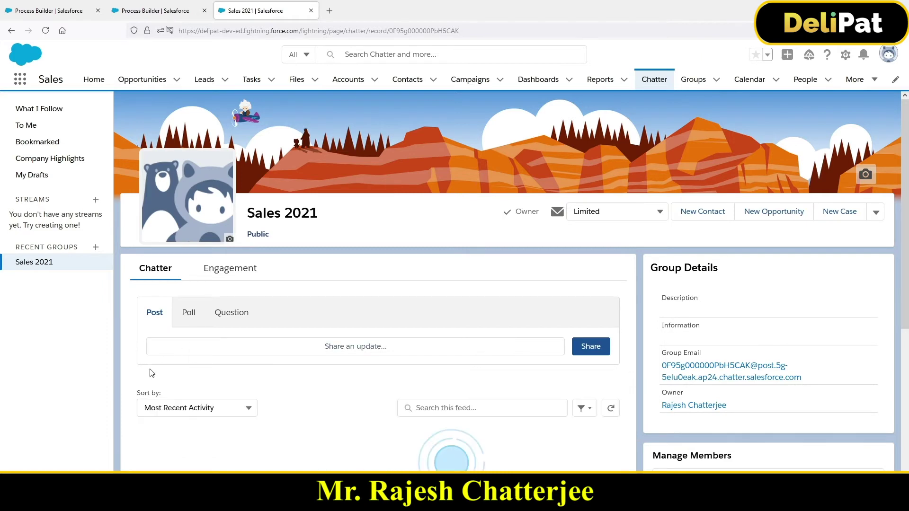
pyautogui.scroll(-3, 149, 339)
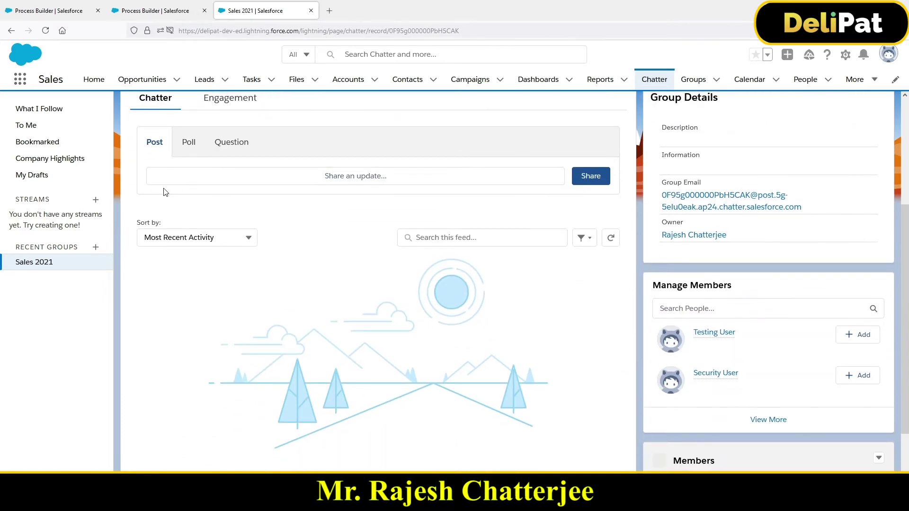
# Look at the action's Post to choices and the Chatter feed on the Opp3 opportunity to compare possible posting destinations.
pyautogui.click(152, 11)
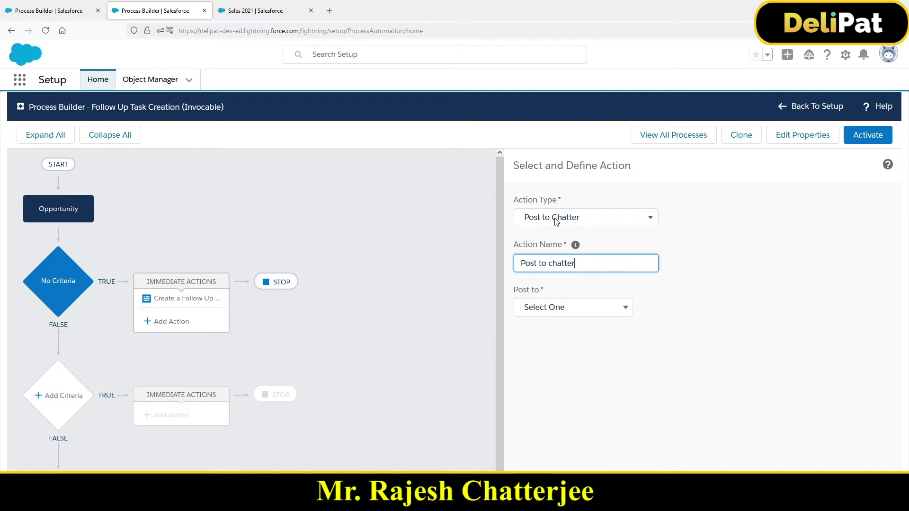
pyautogui.click(550, 313)
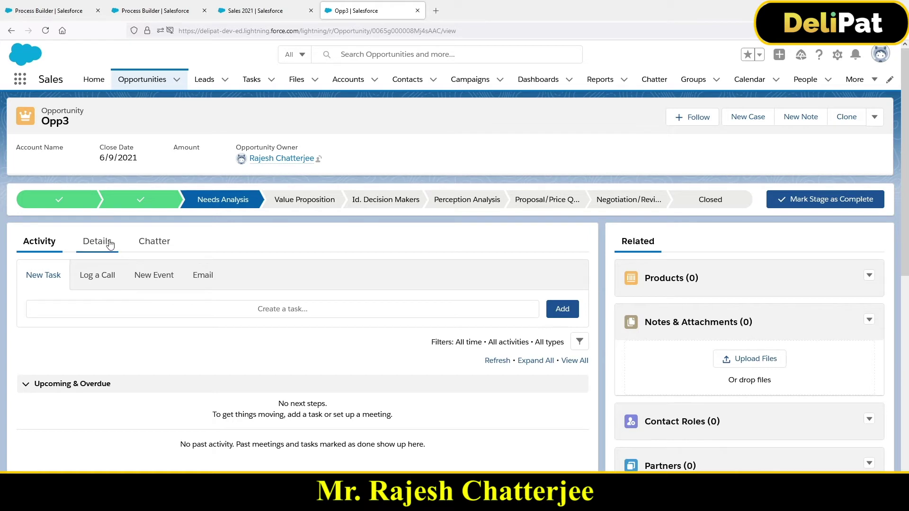
pyautogui.click(155, 239)
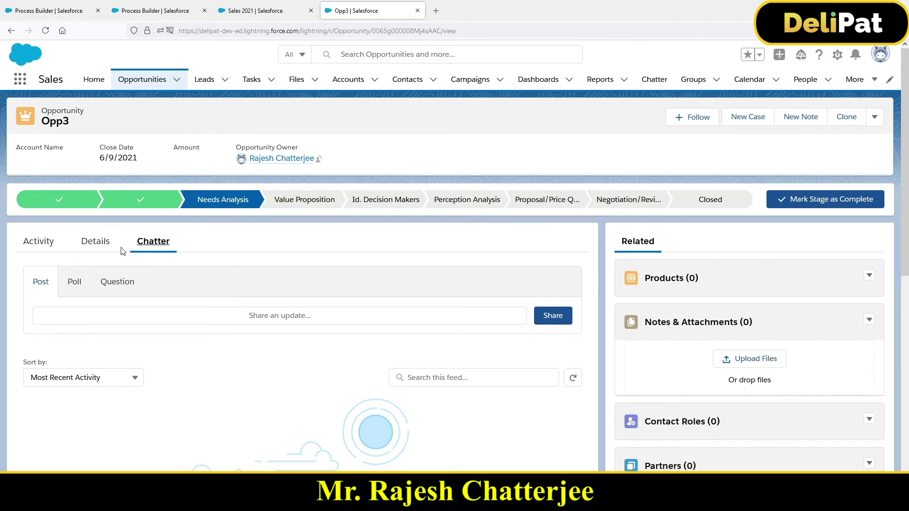
pyautogui.click(256, 15)
# Set the Post to chatter action in the Follow Up Task Creation process to post to the Chatter Group Sales 2021.
pyautogui.click(180, 18)
pyautogui.click(551, 305)
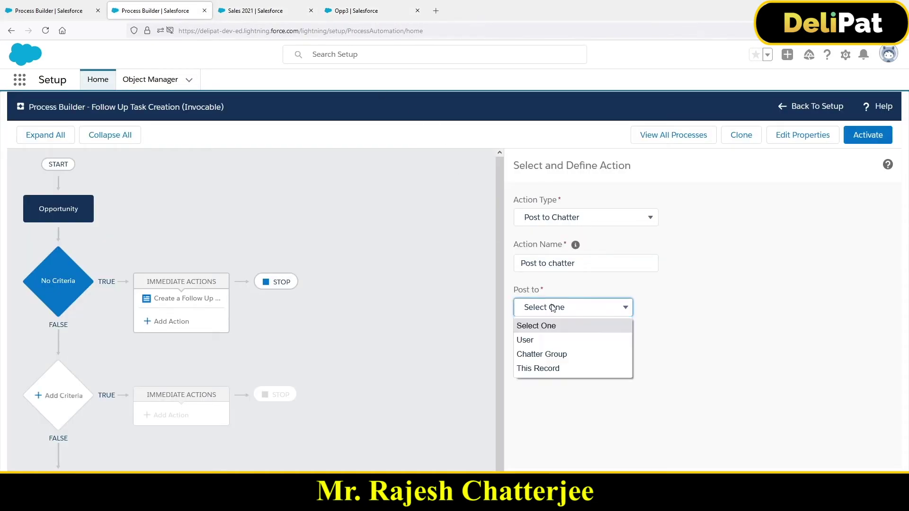
pyautogui.click(548, 360)
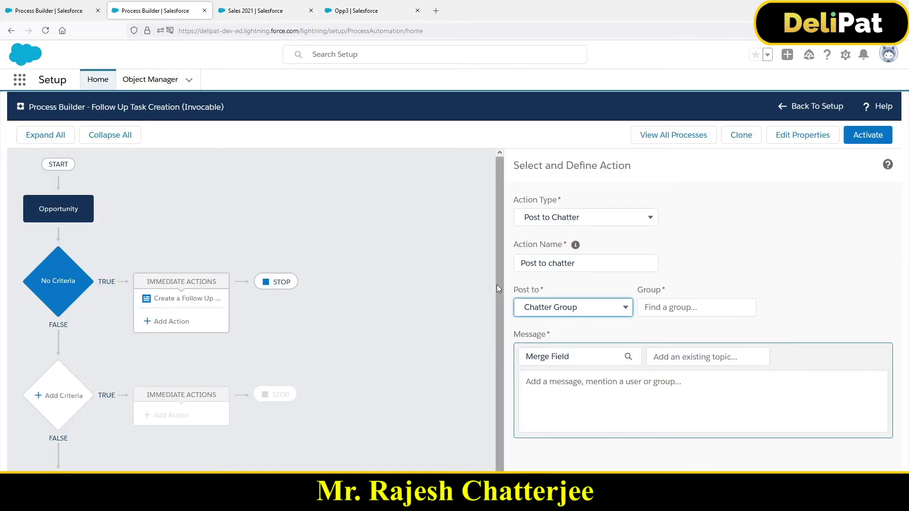
pyautogui.click(670, 309)
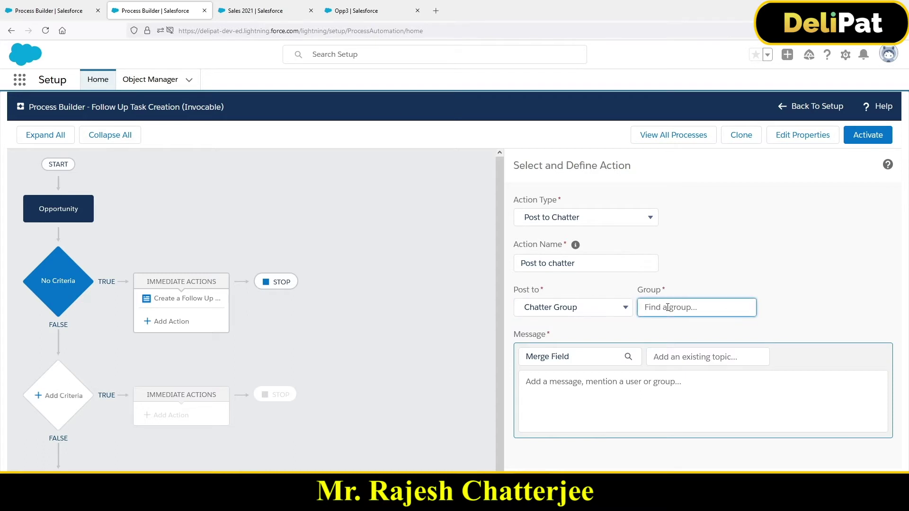
pyautogui.write('sa')
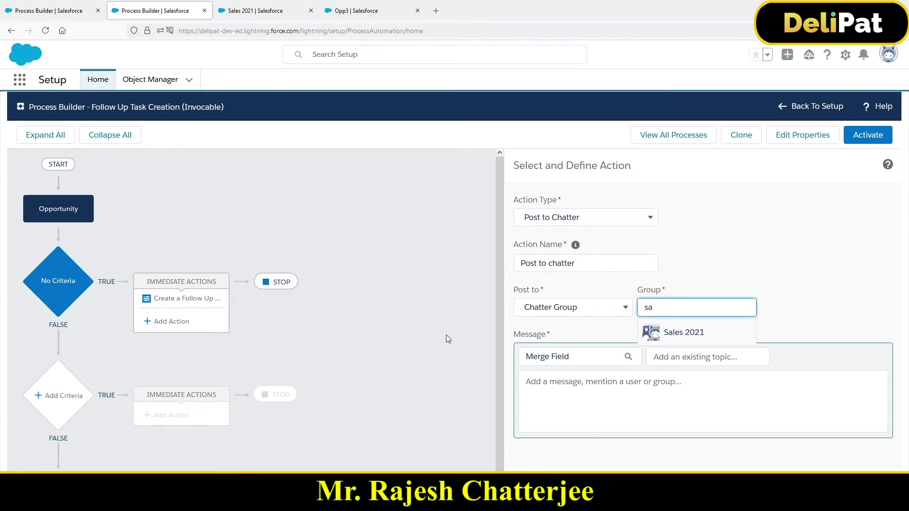
pyautogui.click(682, 337)
# Enter "This is a test post" as the Chatter message and save the action.
pyautogui.click(600, 392)
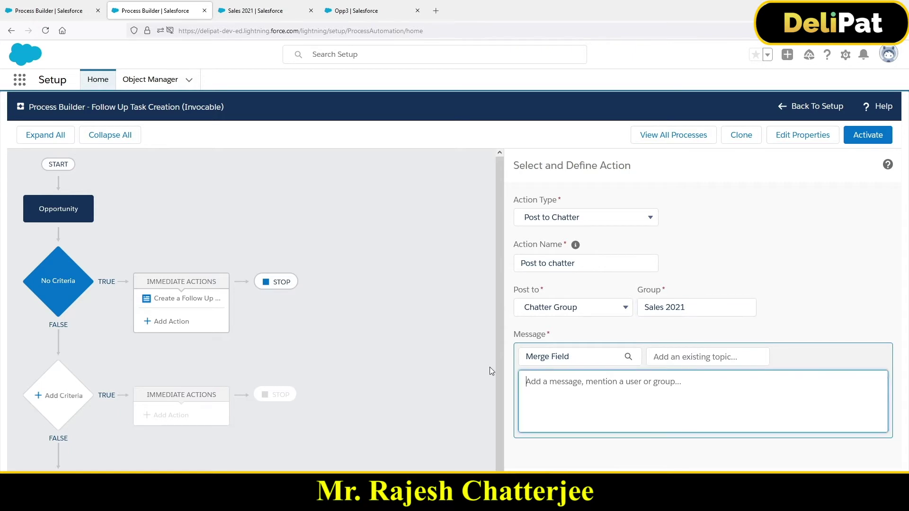
pyautogui.write('This is')
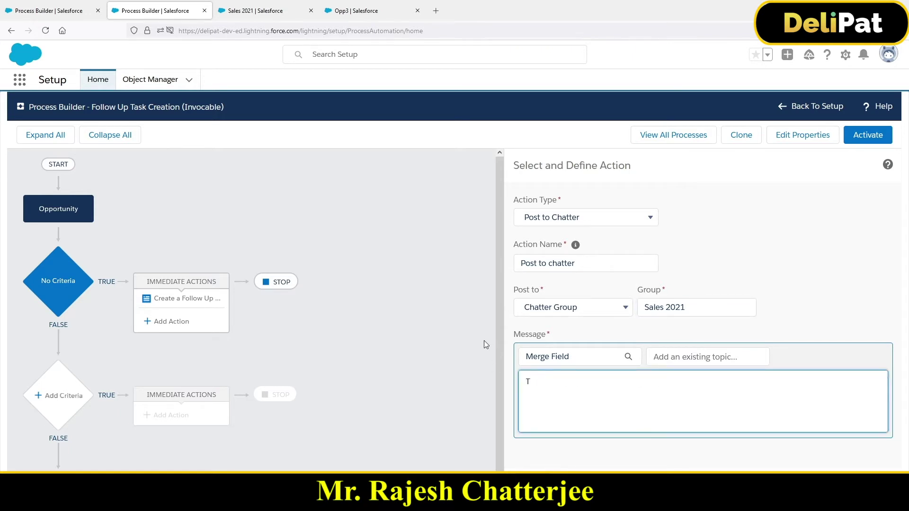
pyautogui.write(' a test post')
pyautogui.click(870, 491)
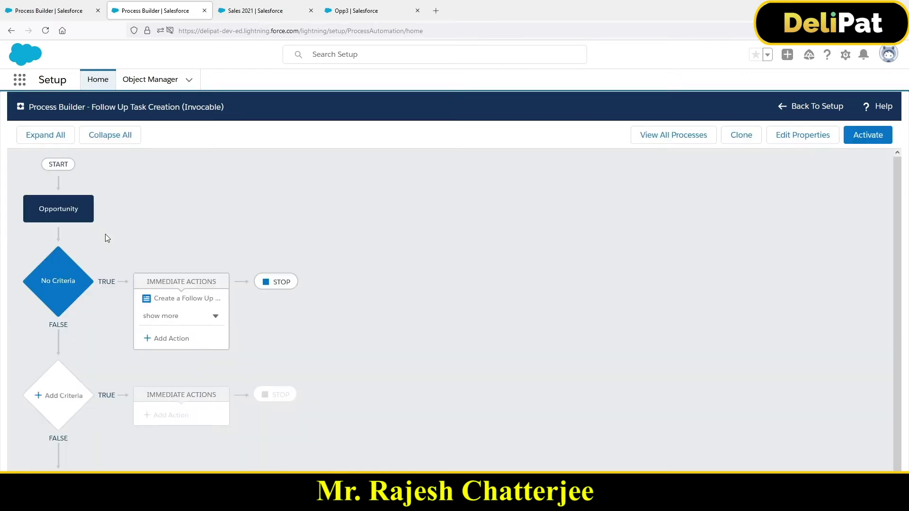
# Check both saved immediate actions under No Criteria and activate the Follow Up Task Creation process.
pyautogui.click(169, 319)
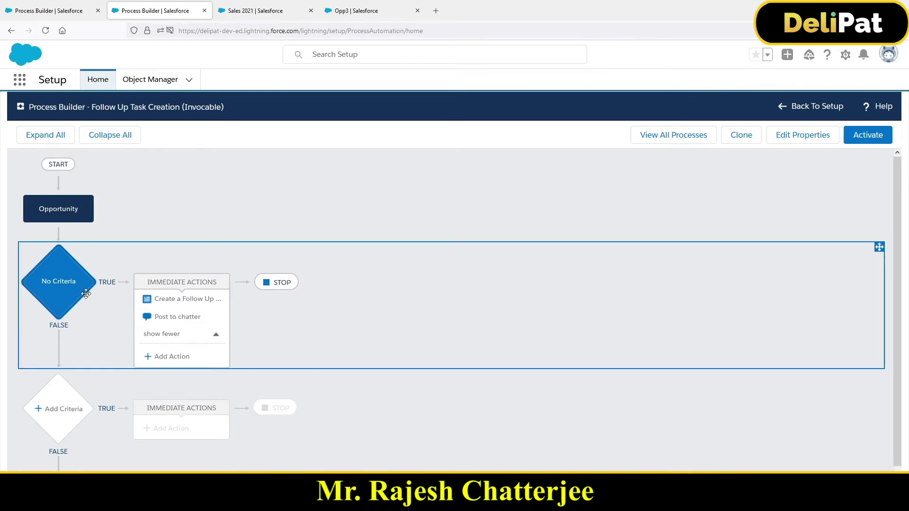
pyautogui.click(173, 302)
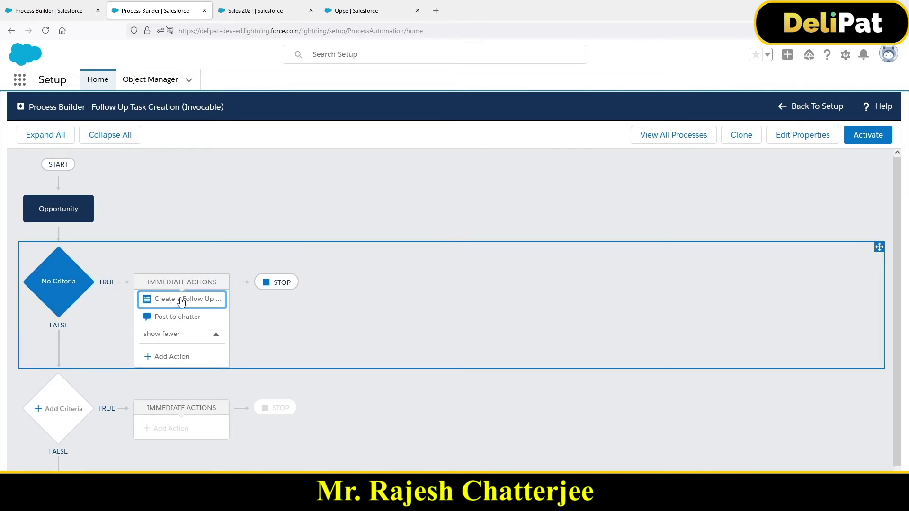
pyautogui.click(181, 317)
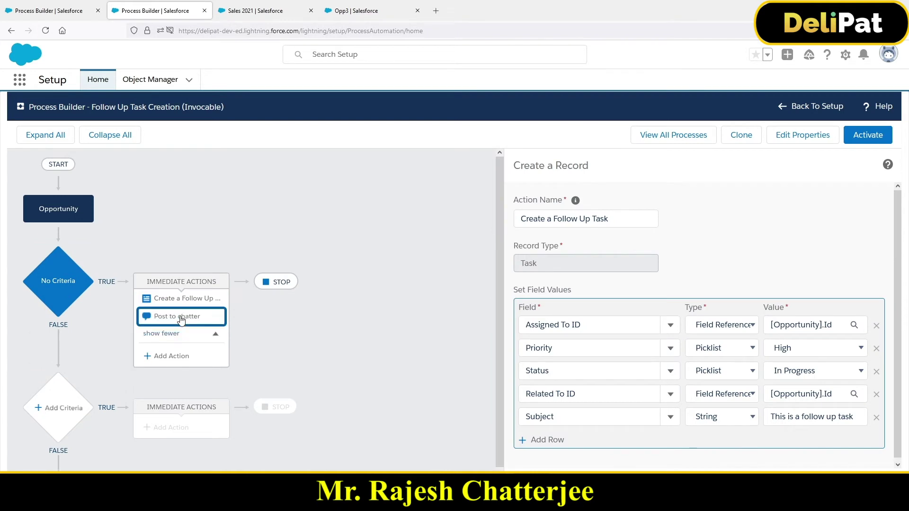
pyautogui.click(180, 320)
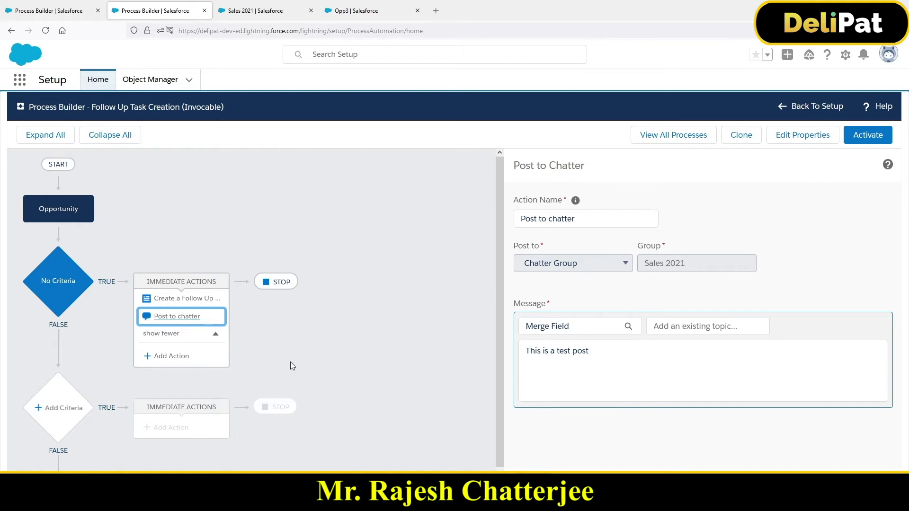
pyautogui.click(863, 140)
pyautogui.click(600, 353)
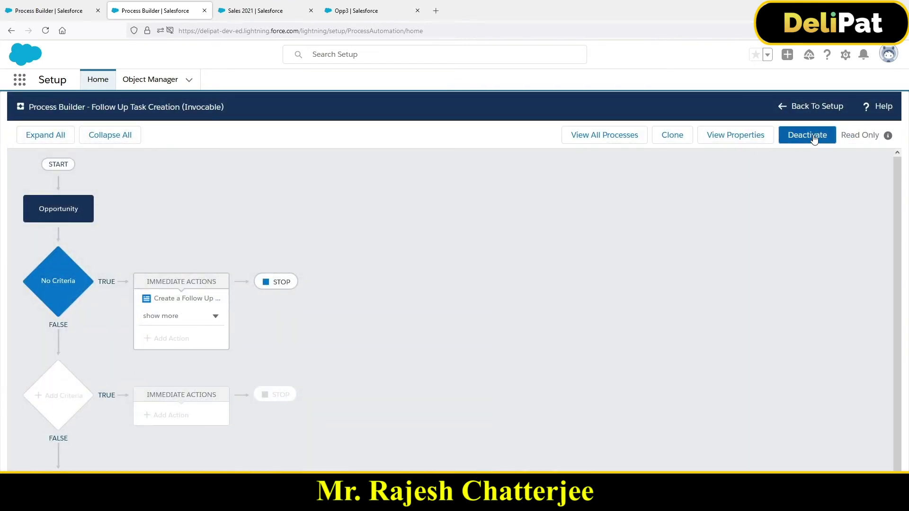
# Open Version 4 of the Update Account Based on Opp Stage process and clone it as a version of the current process.
pyautogui.click(619, 136)
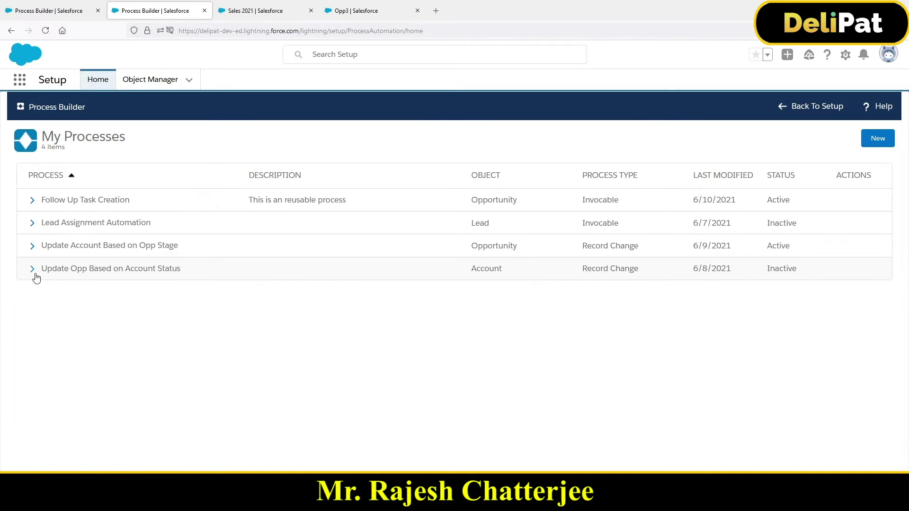
pyautogui.click(32, 248)
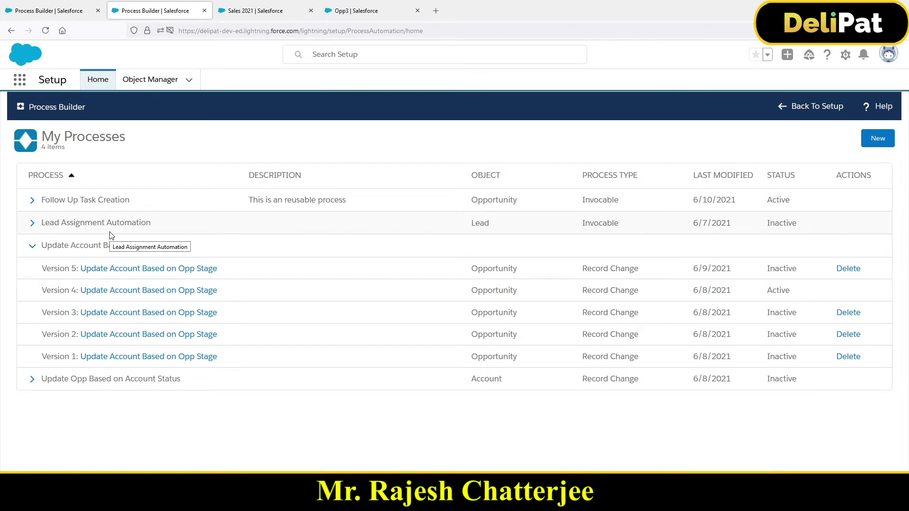
pyautogui.click(141, 297)
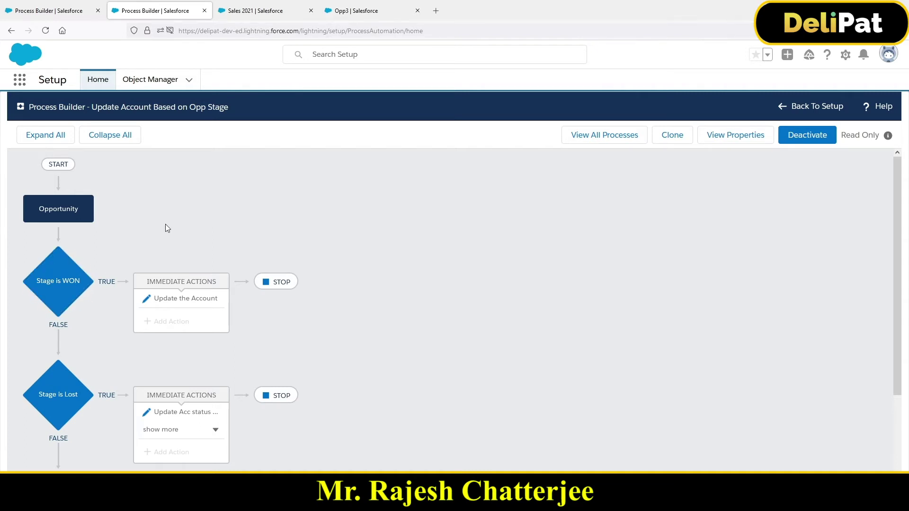
pyautogui.click(679, 138)
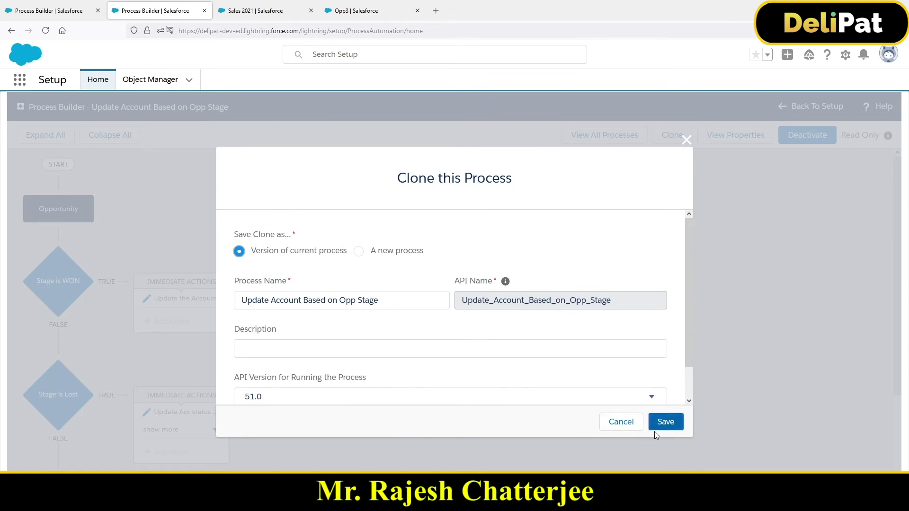
pyautogui.click(664, 423)
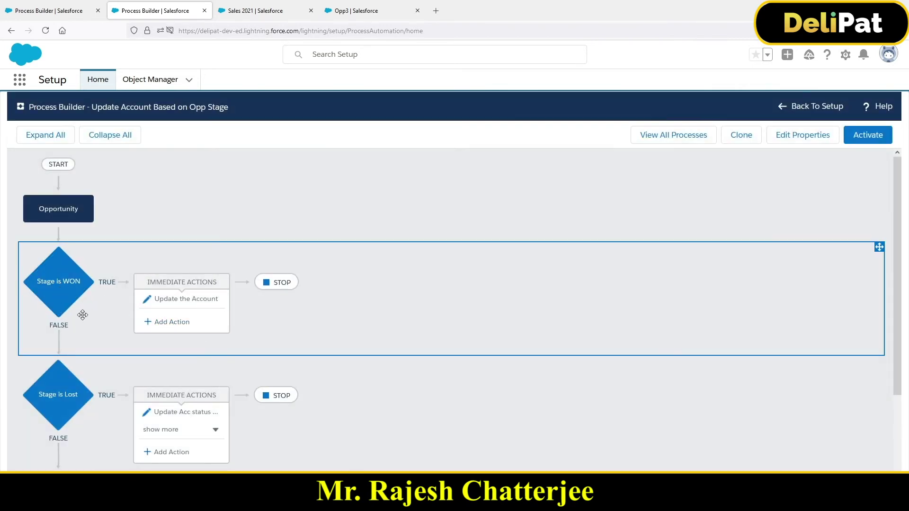
# Add an immediate action of type Processes under Stage is WON, named "call the existing process".
pyautogui.click(183, 323)
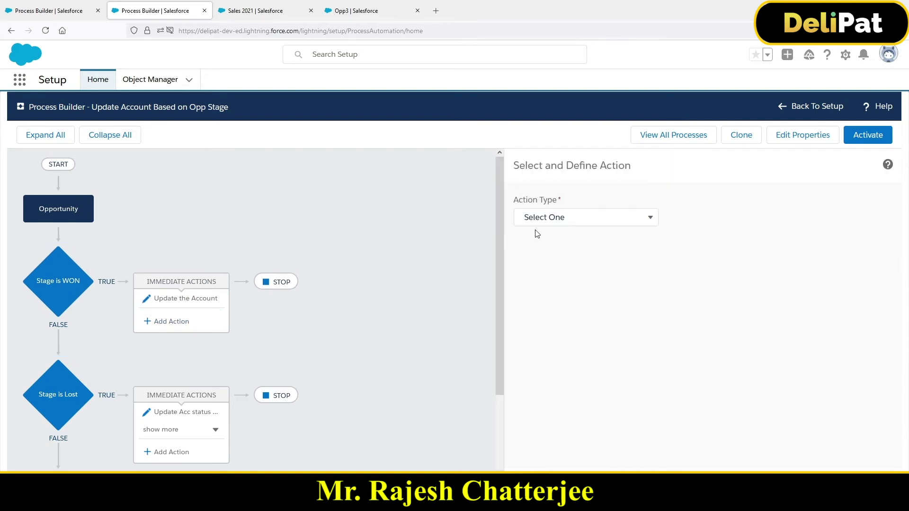
pyautogui.click(554, 221)
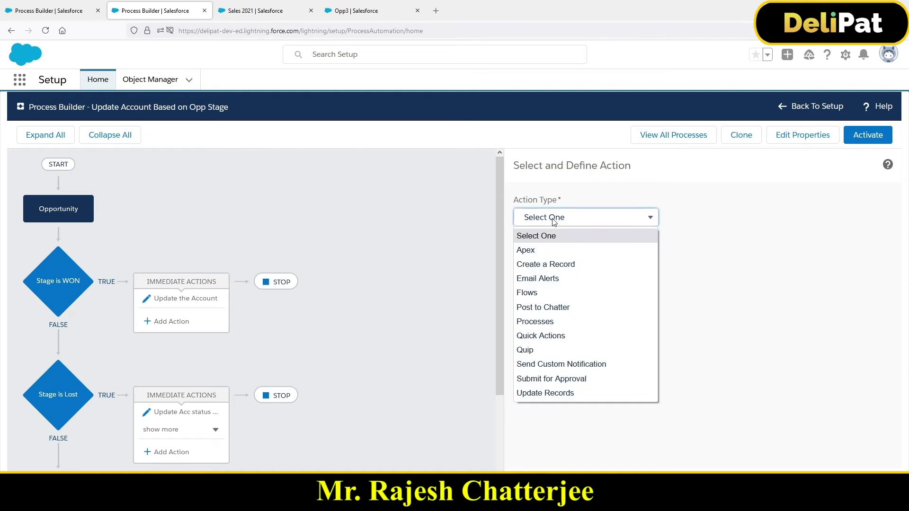
pyautogui.click(543, 323)
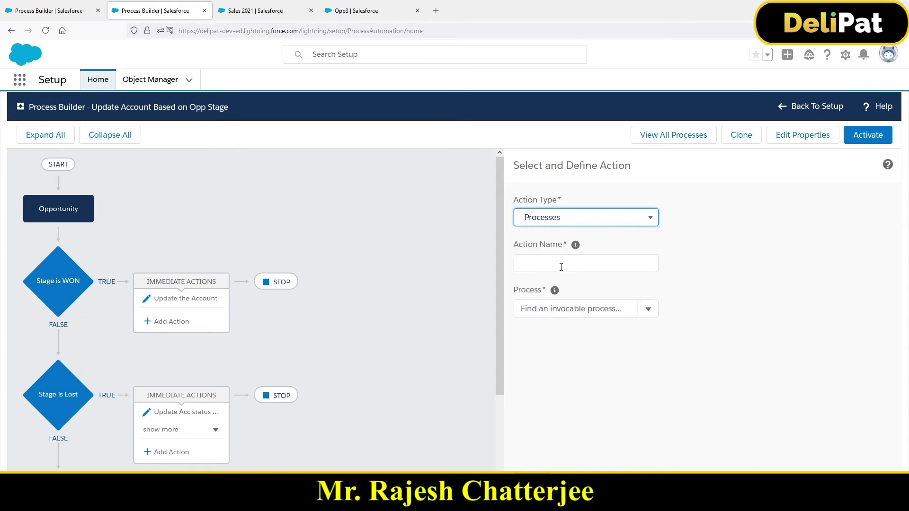
pyautogui.click(561, 267)
pyautogui.write('call')
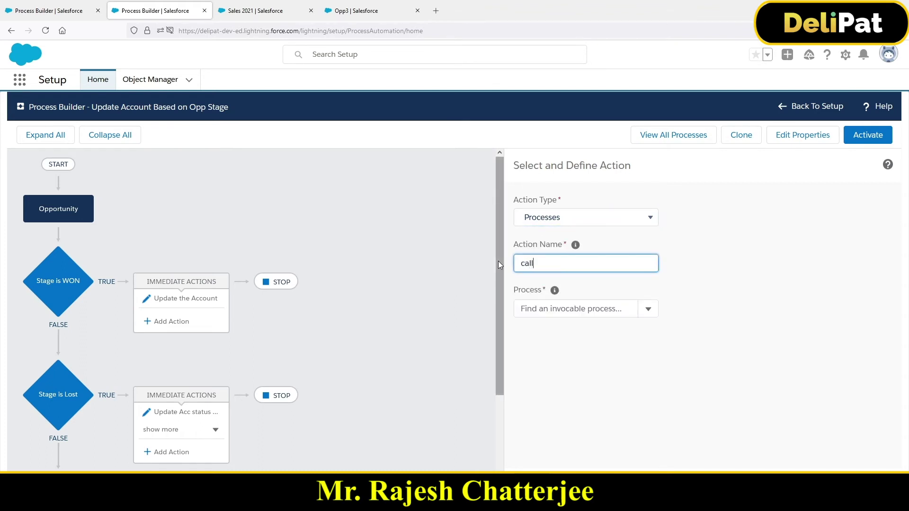
pyautogui.write(' the existing process')
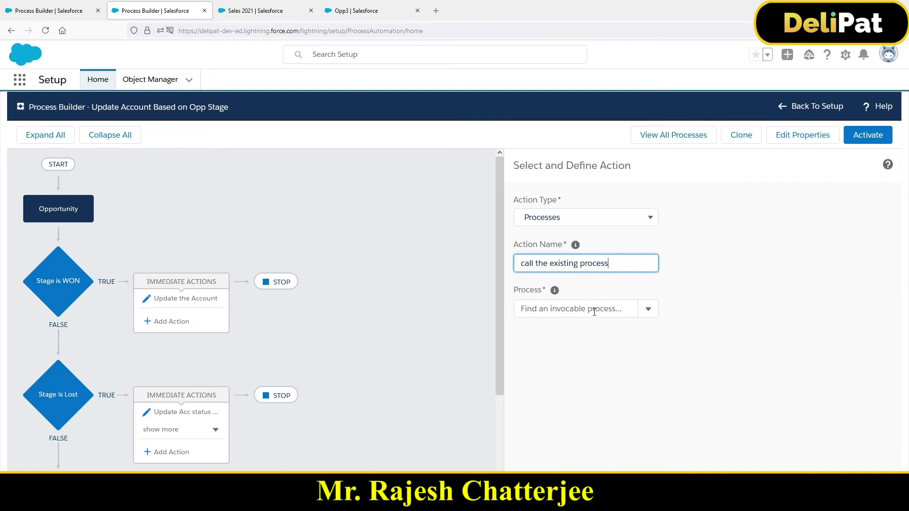
# Choose Follow Up Task Creation as the invocable process for the action to call.
pyautogui.click(594, 311)
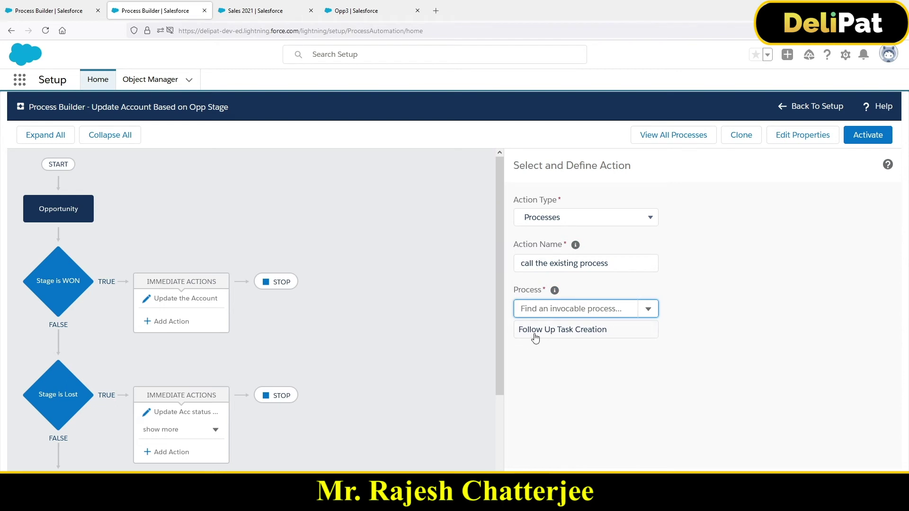
pyautogui.click(558, 331)
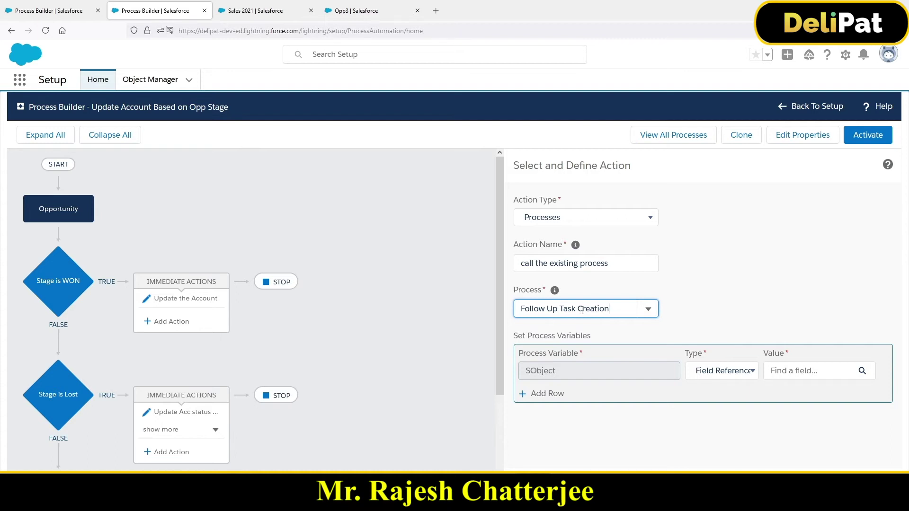
pyautogui.moveTo(523, 353); pyautogui.dragTo(562, 354)
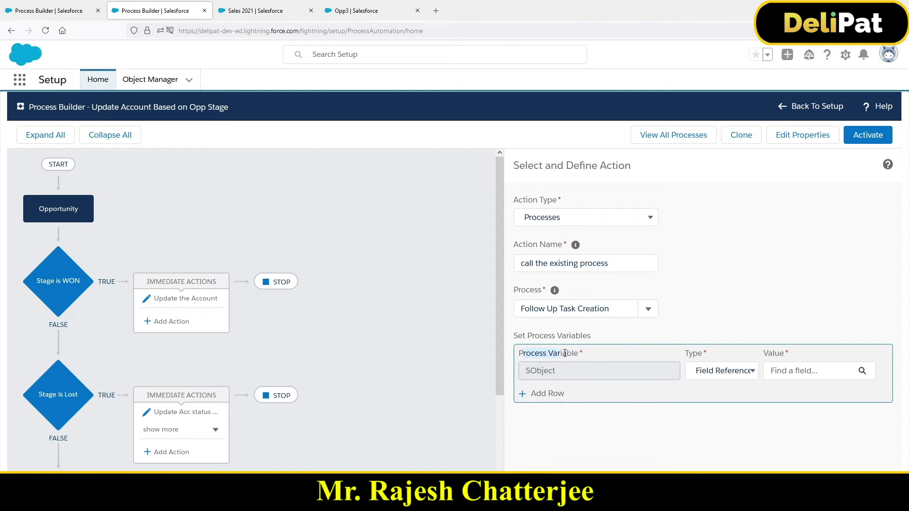
# Set the SObject process variable to the Opportunity record that started the process and save the Stage is WON action.
pyautogui.click(790, 372)
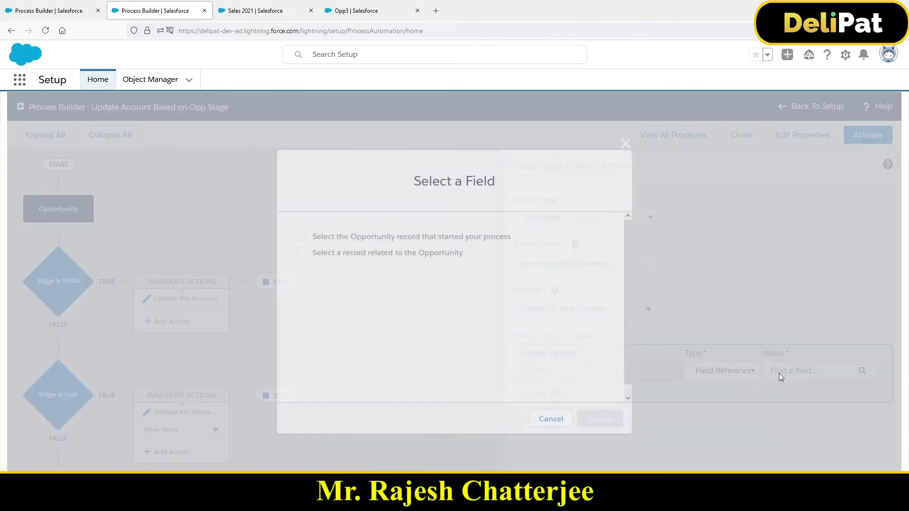
pyautogui.click(389, 237)
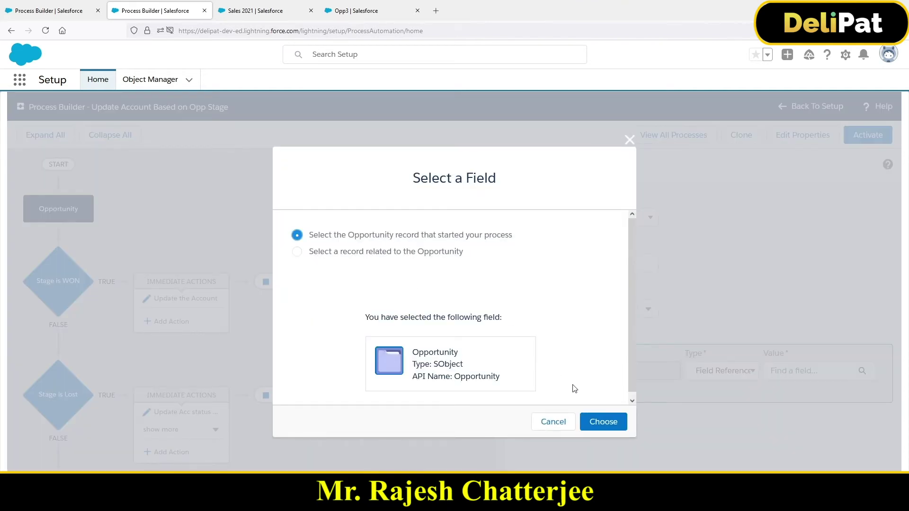
pyautogui.click(604, 422)
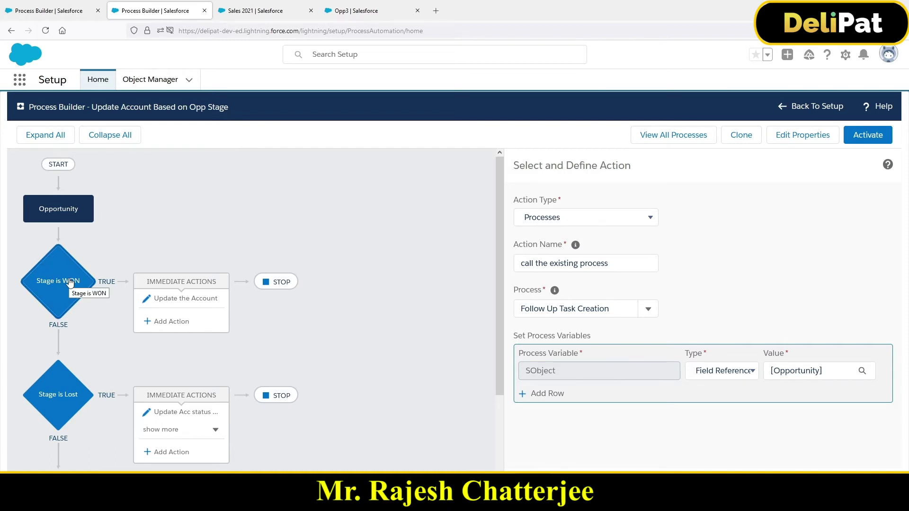
pyautogui.click(768, 378)
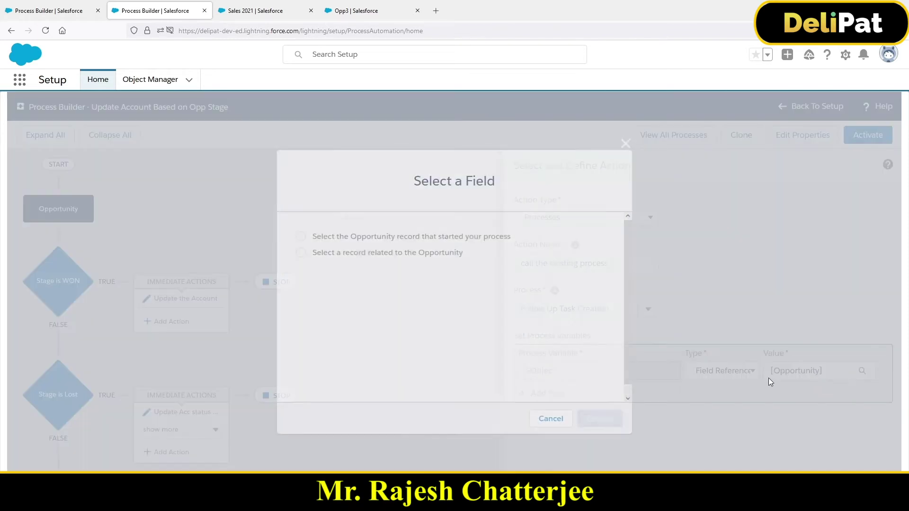
pyautogui.click(397, 237)
pyautogui.click(623, 423)
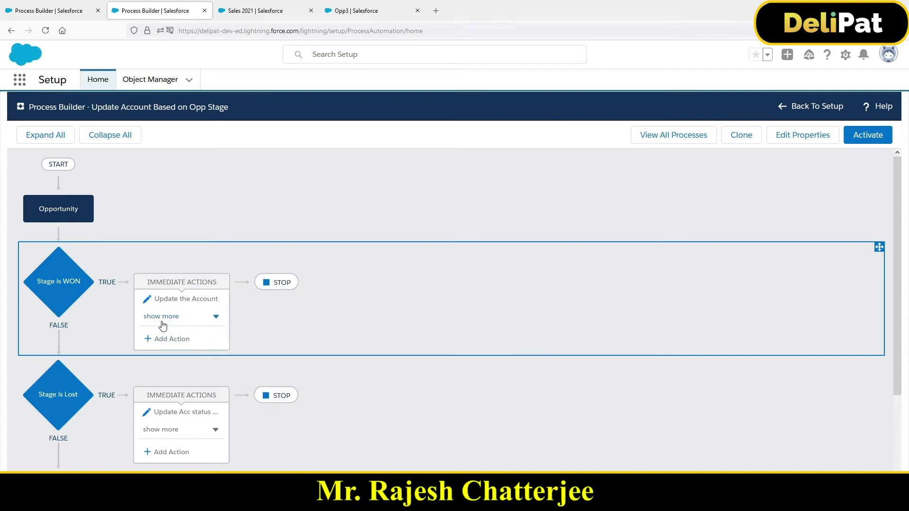
# Add an immediate action of type Processes under Stage is Lost, named "existing process".
pyautogui.scroll(-2, 146, 387)
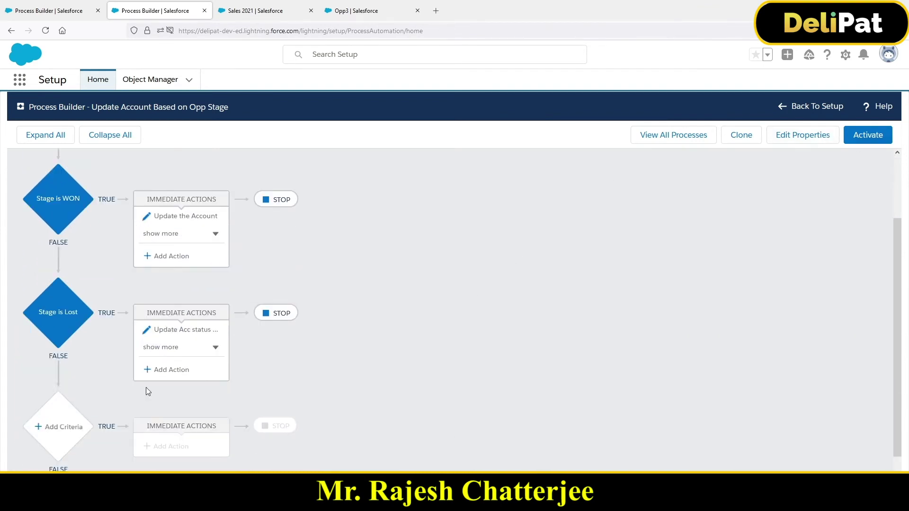
pyautogui.scroll(-1, 145, 387)
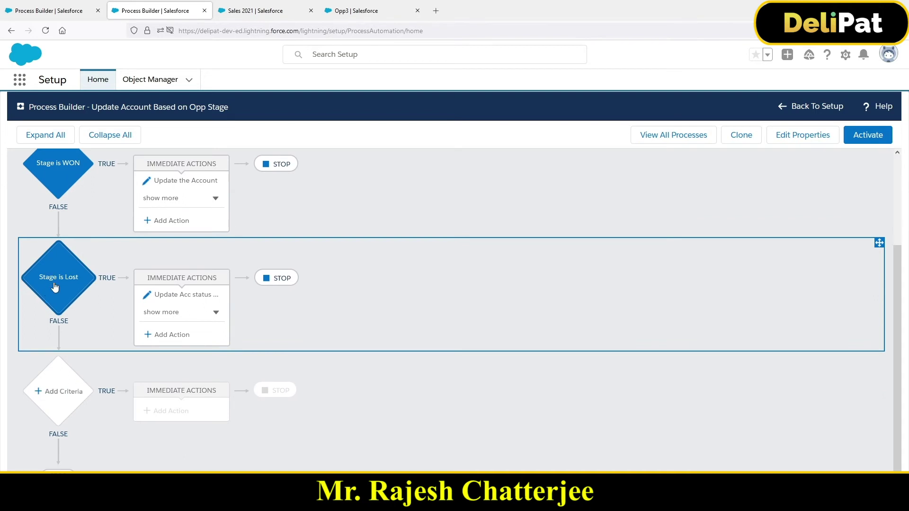
pyautogui.click(172, 337)
pyautogui.click(572, 218)
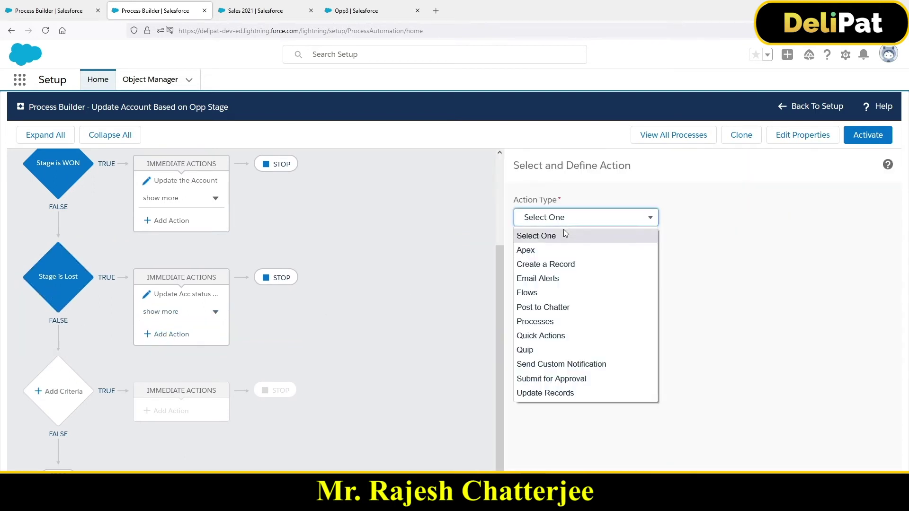
pyautogui.click(547, 326)
pyautogui.click(558, 263)
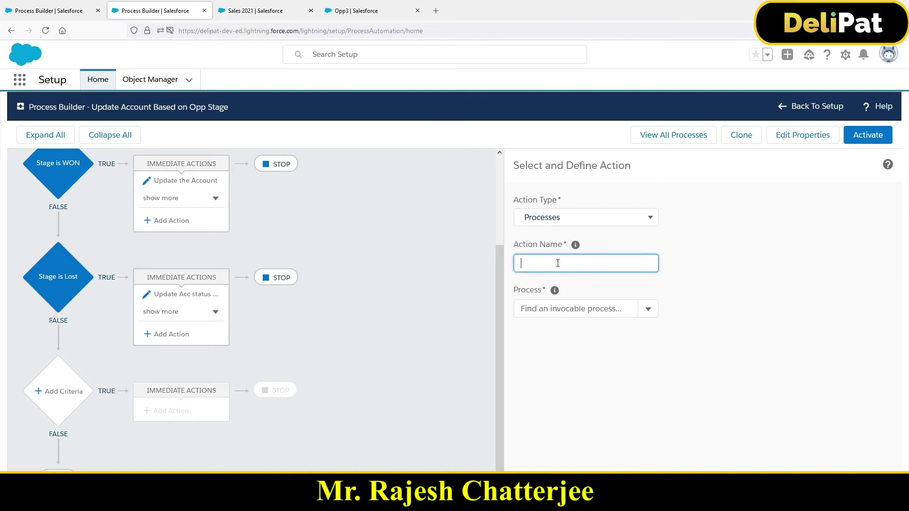
pyautogui.write('existing process')
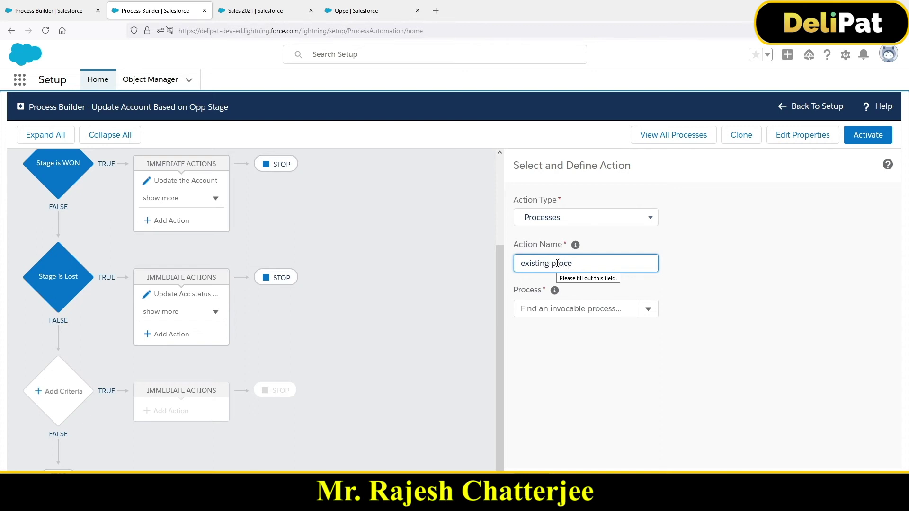
# Have the action call Follow Up Task Creation, passing the Opportunity record that started the process as SObject, and save it.
pyautogui.click(578, 308)
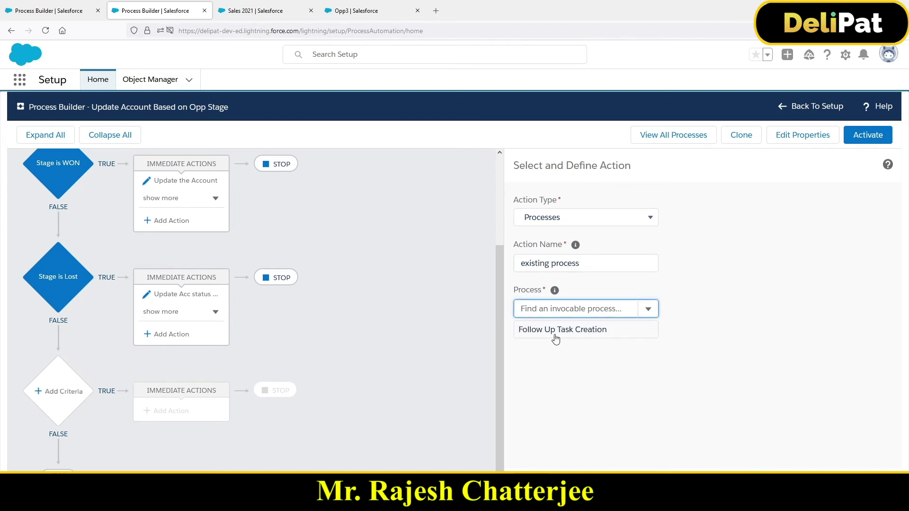
pyautogui.click(554, 332)
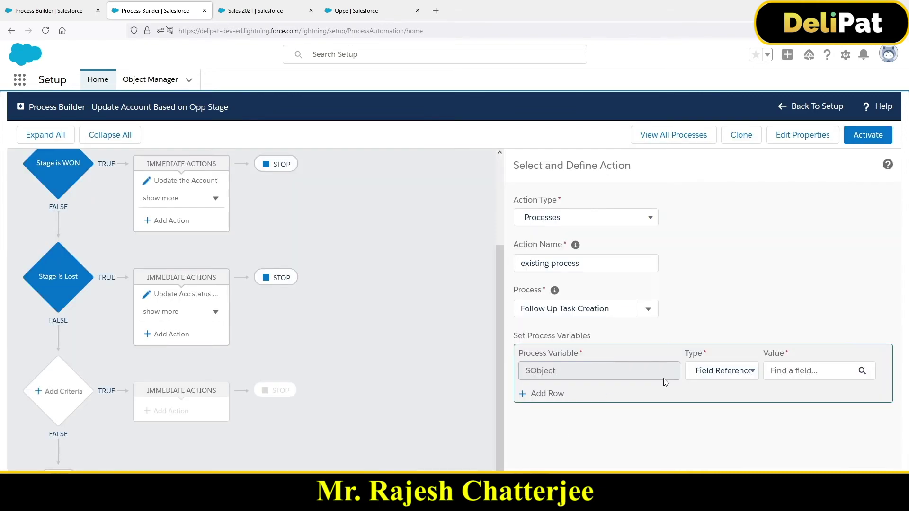
pyautogui.click(802, 372)
pyautogui.click(337, 235)
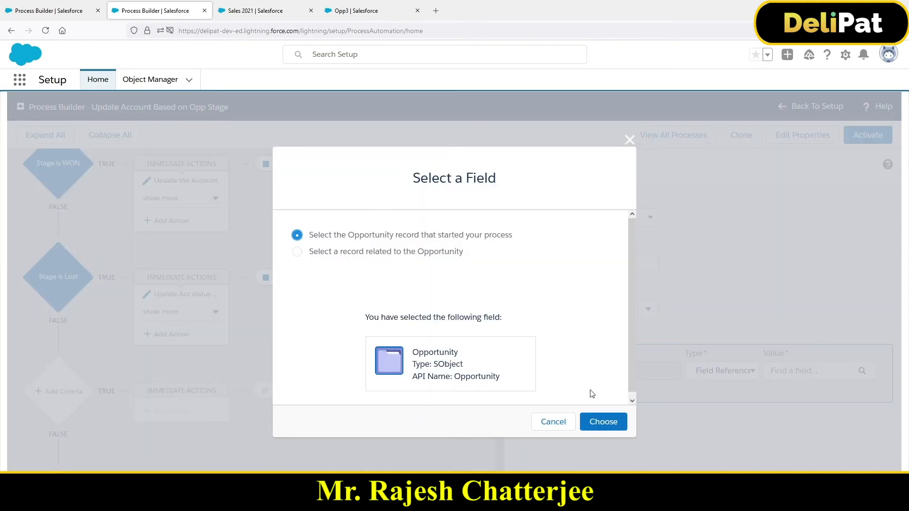
pyautogui.click(603, 422)
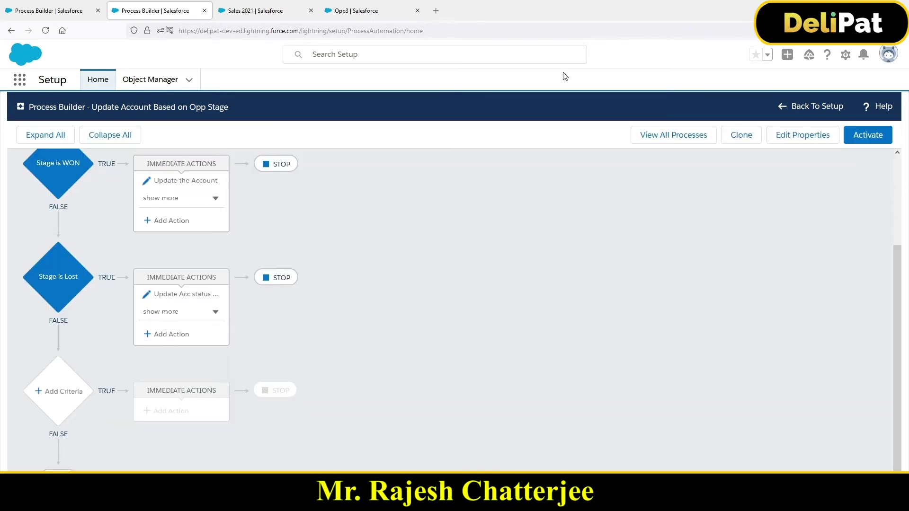
# Activate the Update Account Based on Opp Stage process and expand the immediate actions under Stage is WON.
pyautogui.click(860, 136)
pyautogui.click(601, 352)
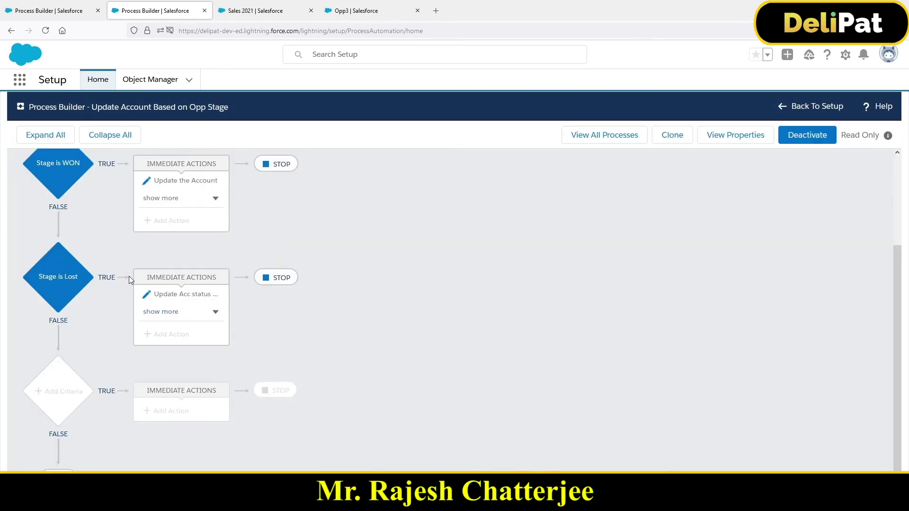
pyautogui.scroll(3, 129, 275)
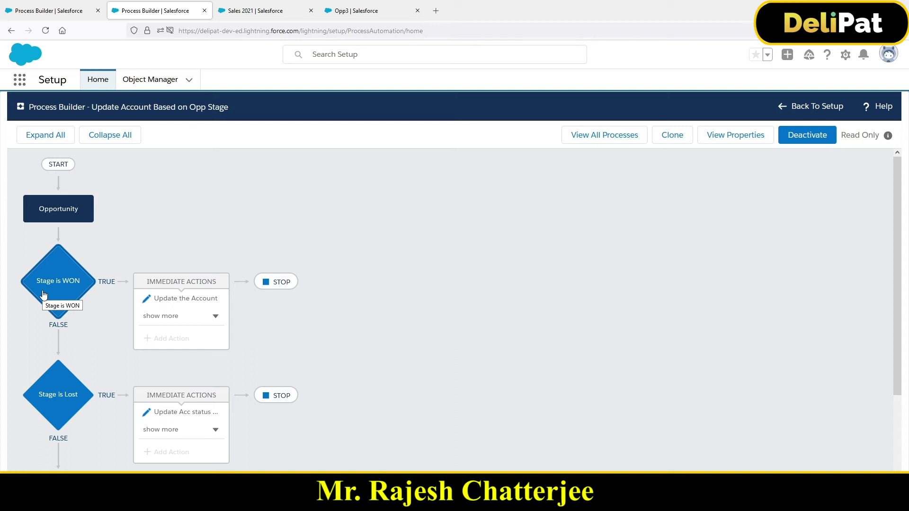
pyautogui.click(164, 316)
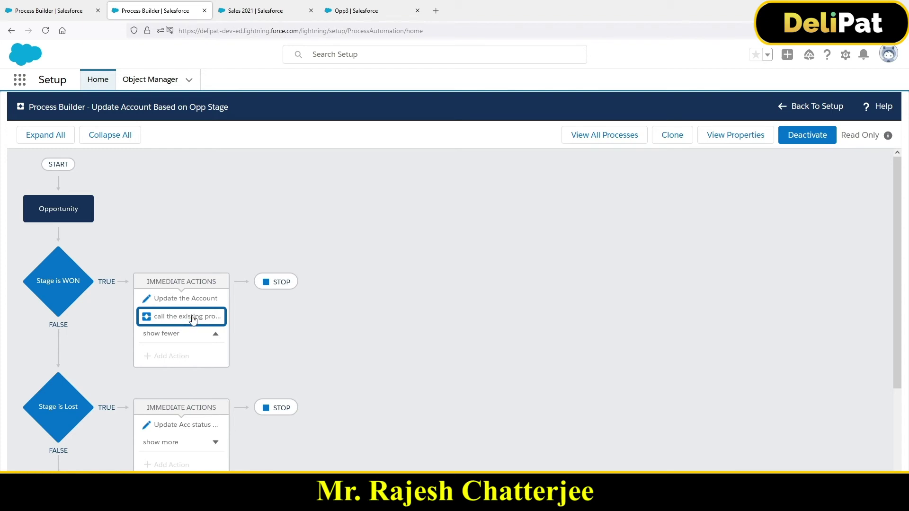
# Open the Xyz Pvt Ltd- opportunity from the recently viewed opportunities in the Sales app.
pyautogui.click(262, 12)
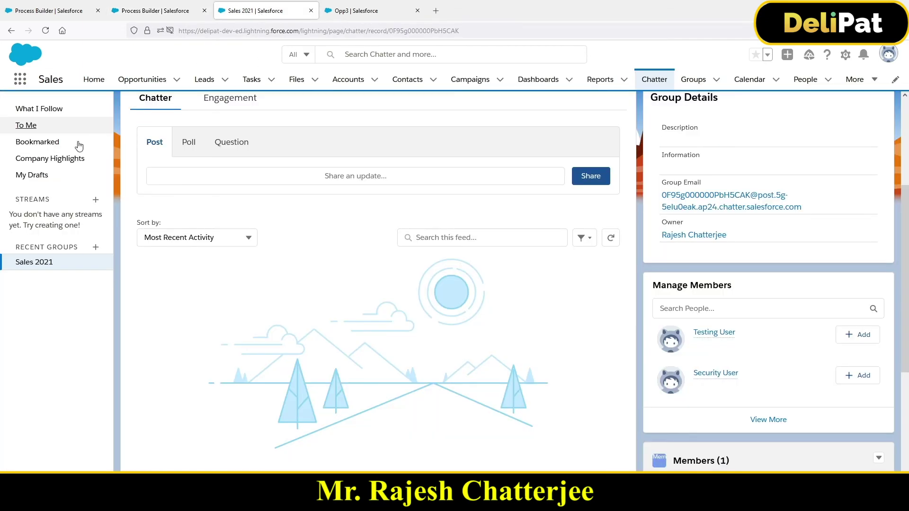
pyautogui.click(142, 79)
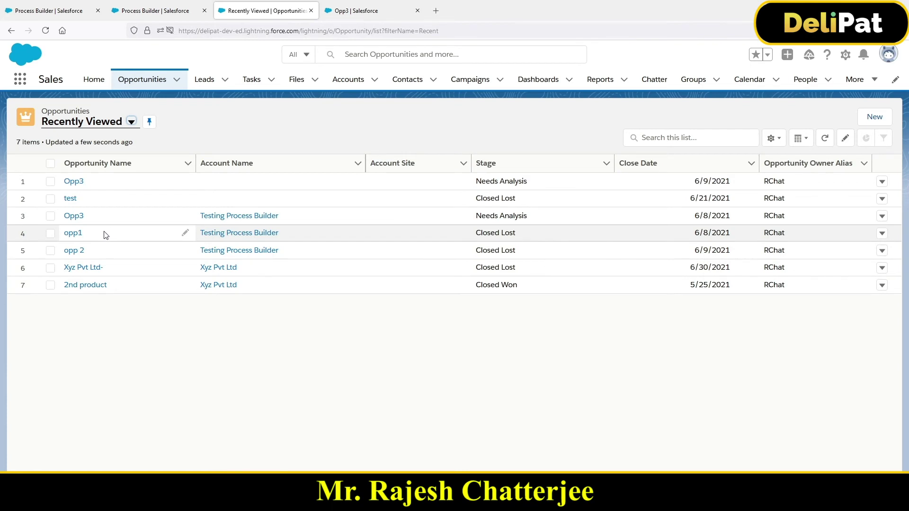
pyautogui.click(85, 268)
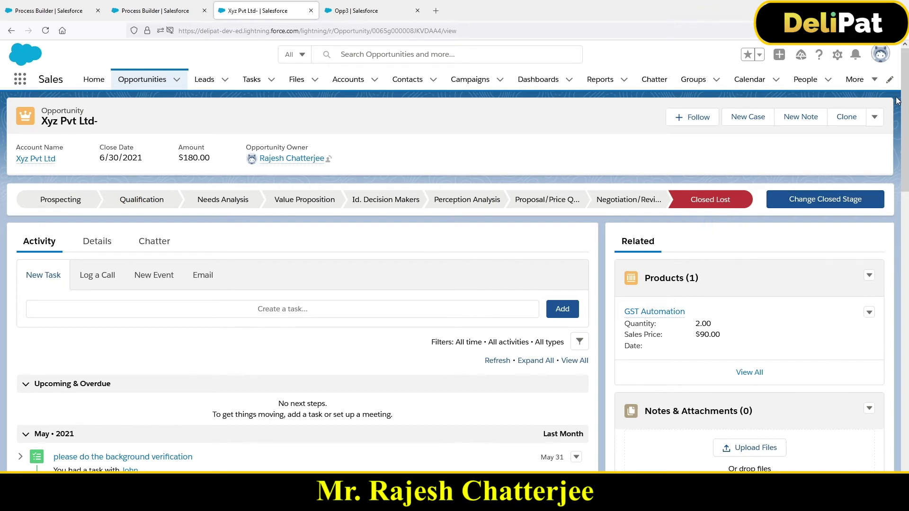
pyautogui.click(874, 117)
pyautogui.click(810, 181)
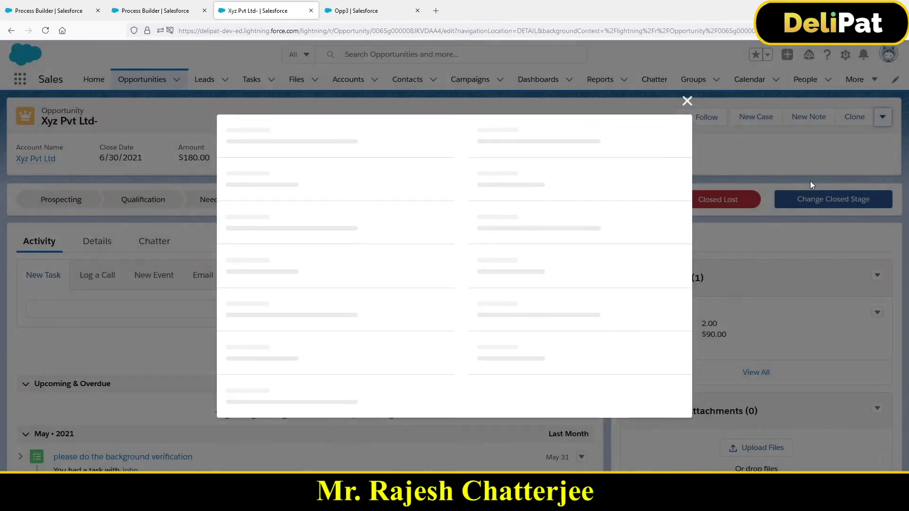
pyautogui.click(687, 101)
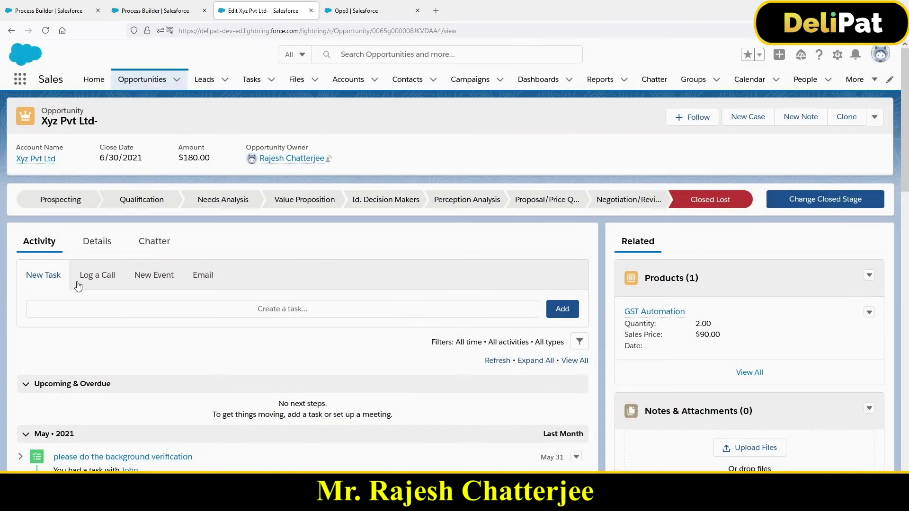
# Try to save the Xyz Pvt Ltd- opportunity with its stage set to Closed Won, and read the resulting message.
pyautogui.scroll(-3, 61, 364)
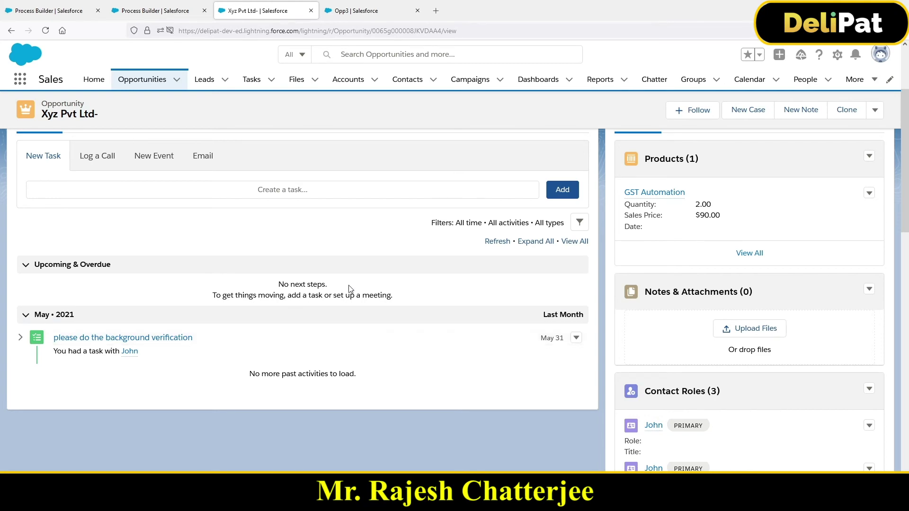
pyautogui.click(874, 110)
pyautogui.click(823, 170)
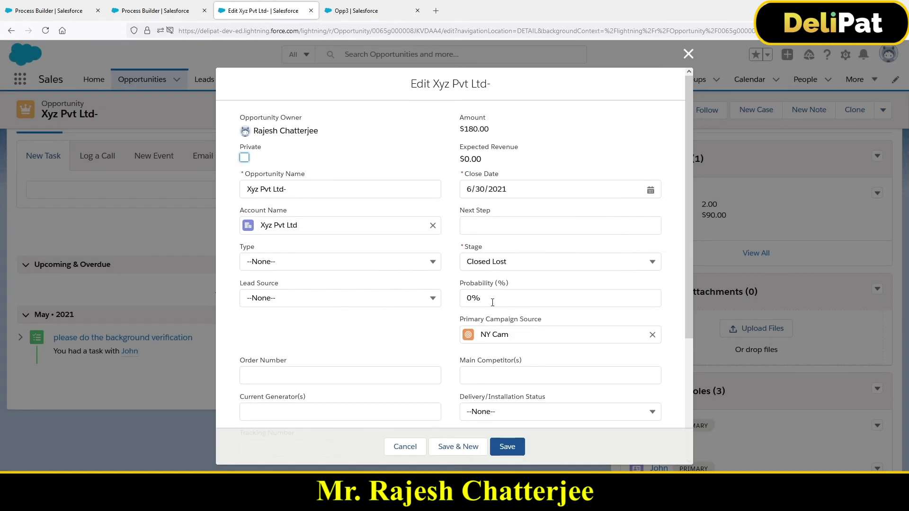
pyautogui.click(493, 261)
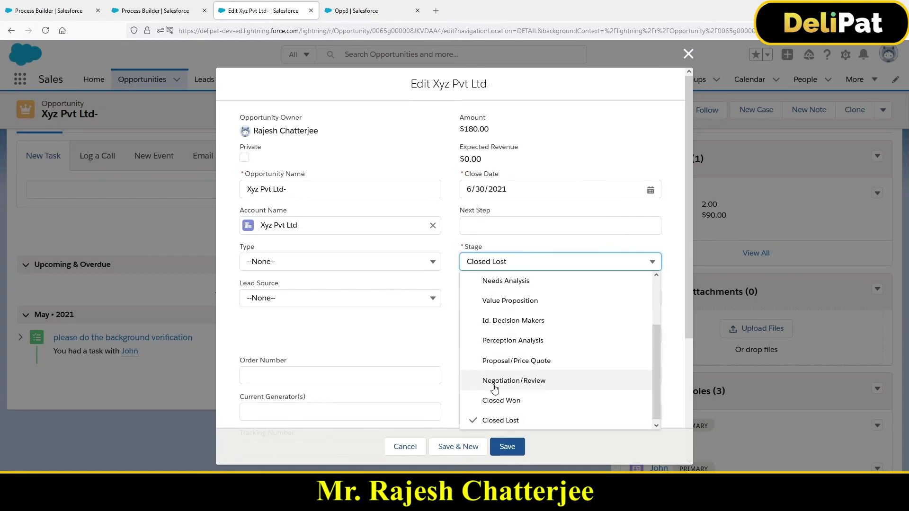
pyautogui.click(501, 401)
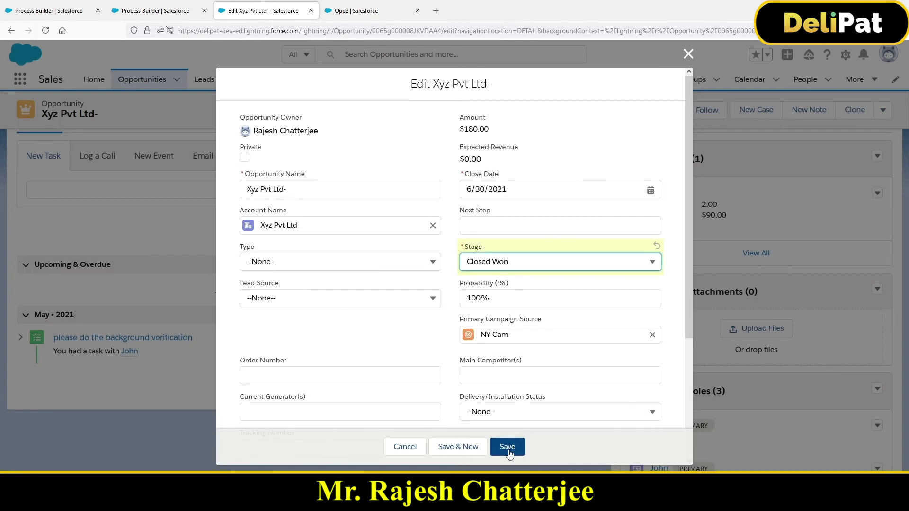
pyautogui.click(508, 448)
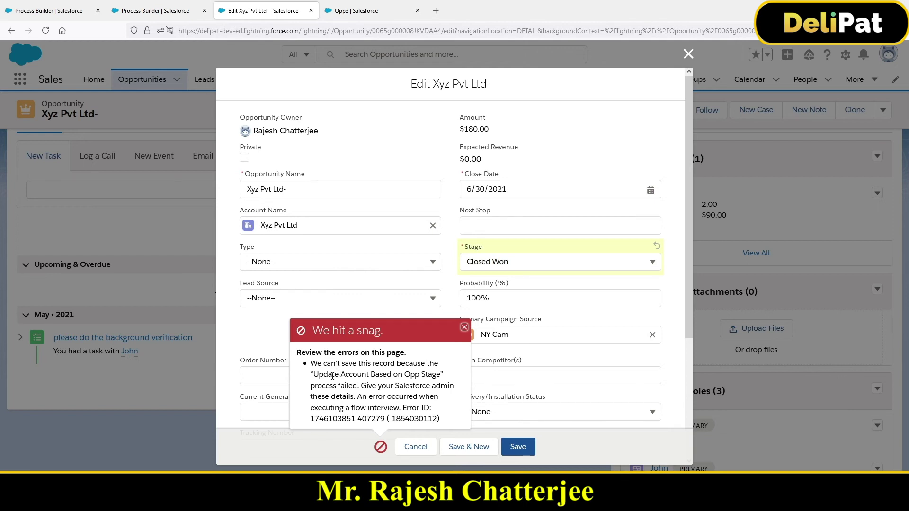
pyautogui.moveTo(311, 363); pyautogui.dragTo(347, 374)
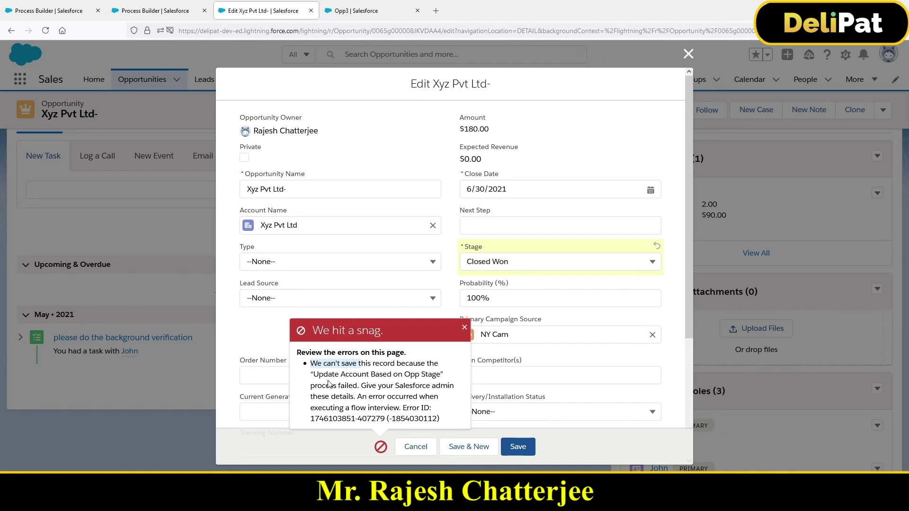
pyautogui.moveTo(443, 374); pyautogui.dragTo(320, 375)
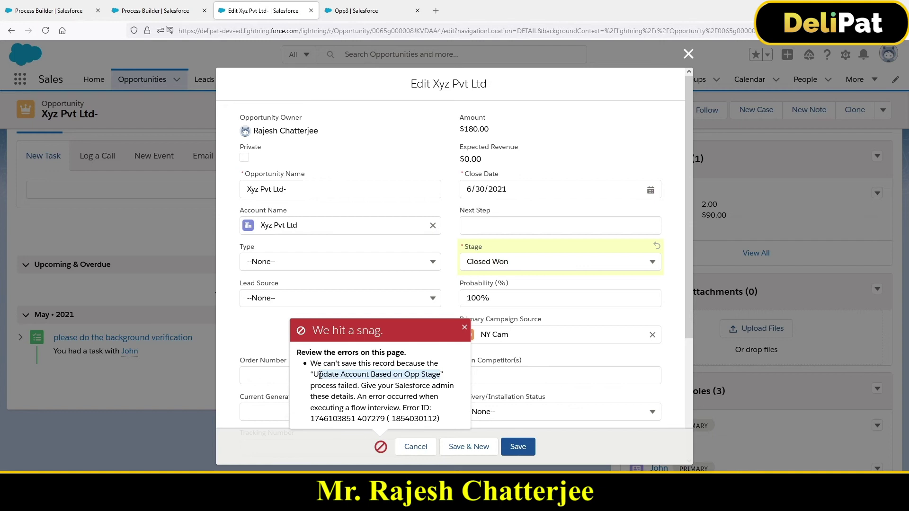
# Clone the Follow Up Task Creation process as a version of the current process.
pyautogui.click(50, 11)
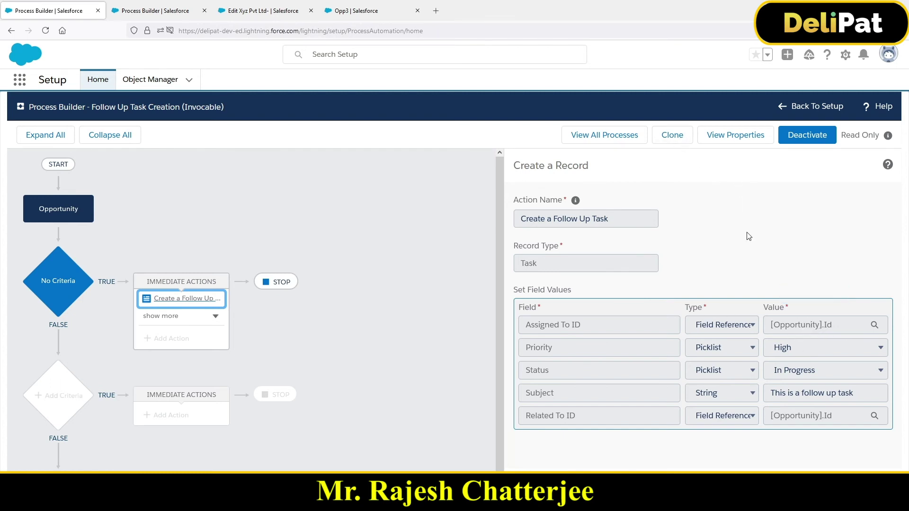
pyautogui.click(676, 142)
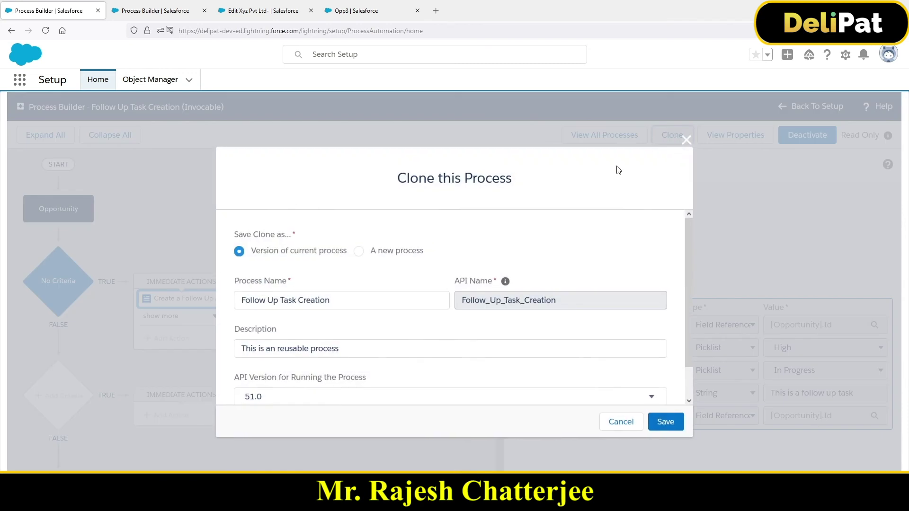
pyautogui.click(666, 427)
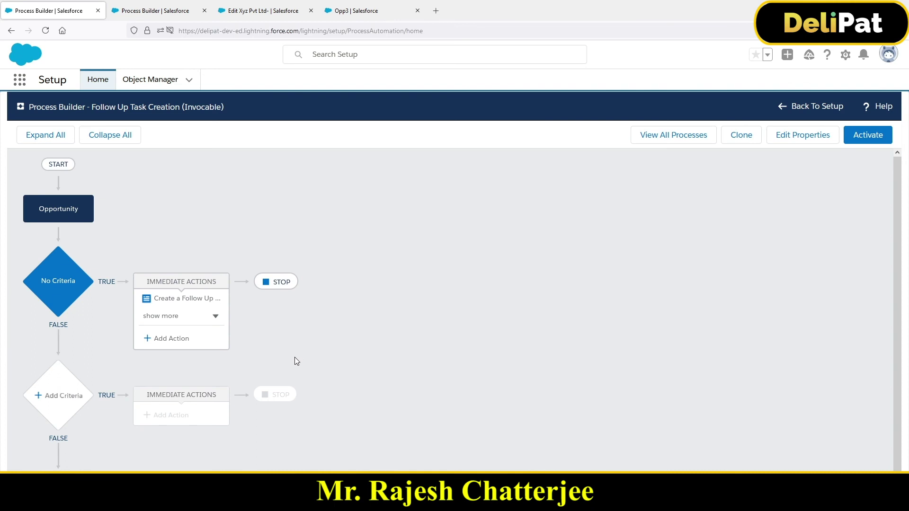
# Set Assigned To ID in the Create a Follow Up Task action to the Opportunity's Owner ID and activate the process version.
pyautogui.click(208, 299)
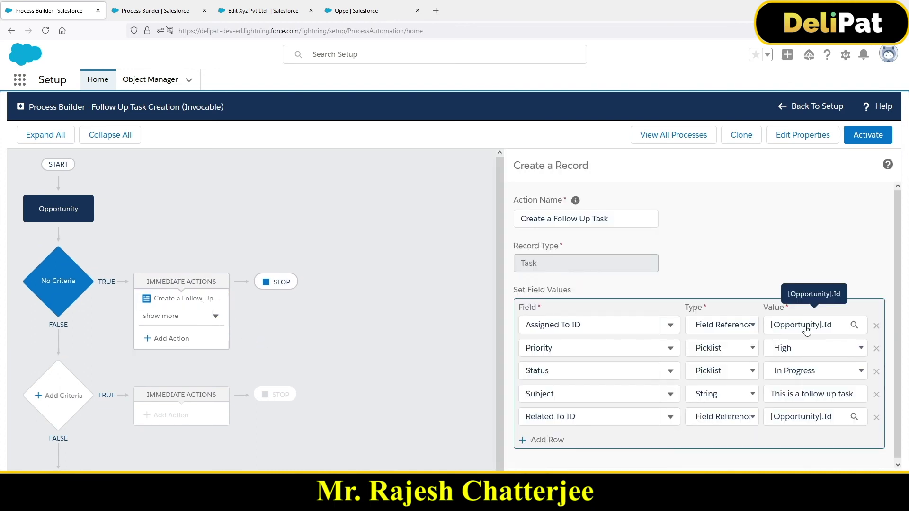
pyautogui.click(808, 325)
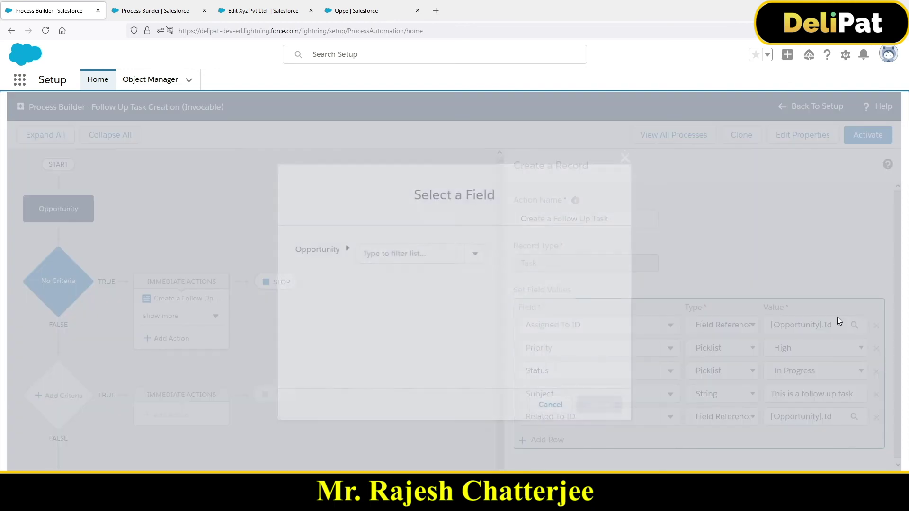
pyautogui.click(416, 252)
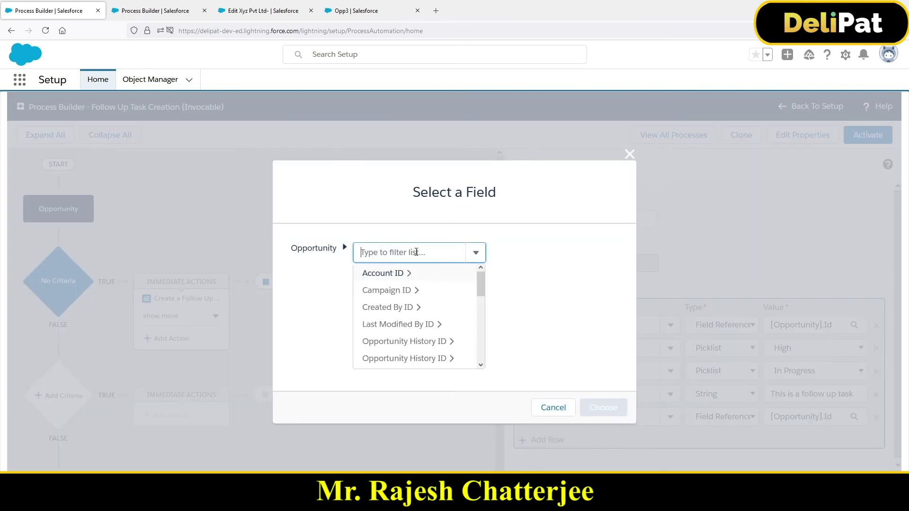
pyautogui.write('own')
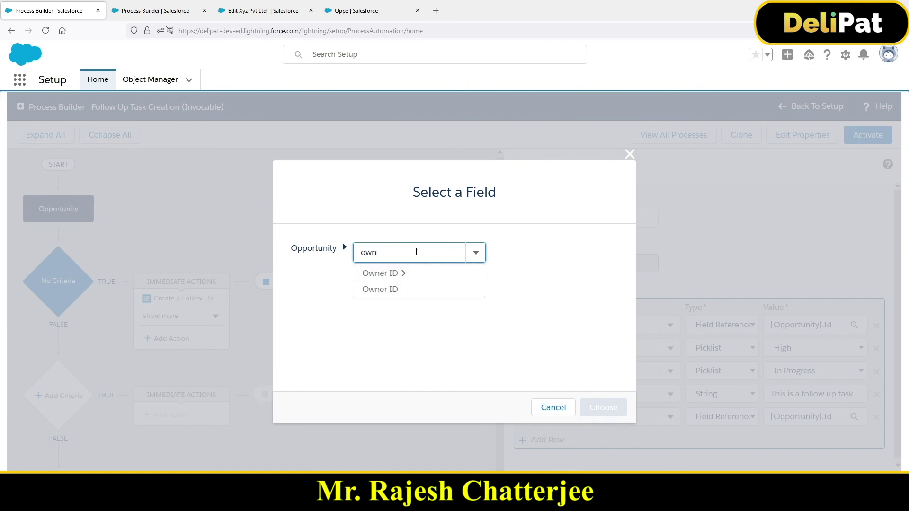
pyautogui.click(393, 290)
pyautogui.click(599, 405)
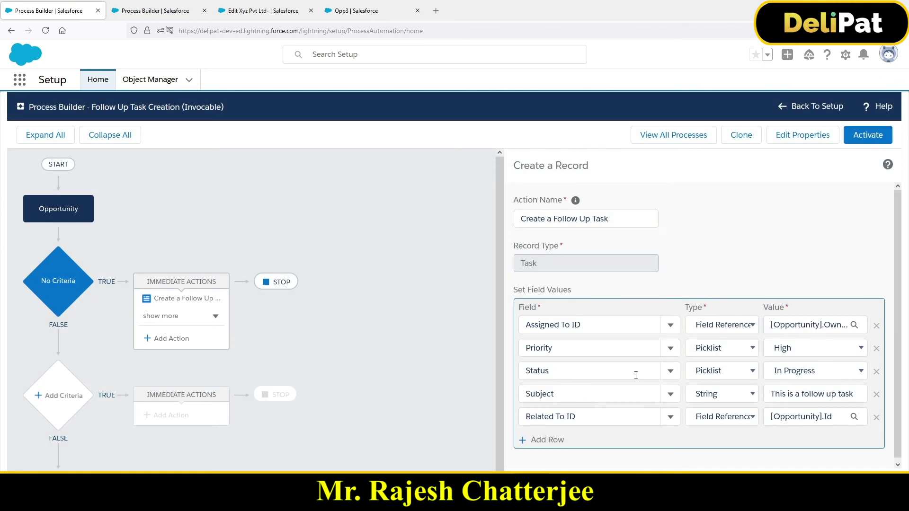
pyautogui.click(869, 492)
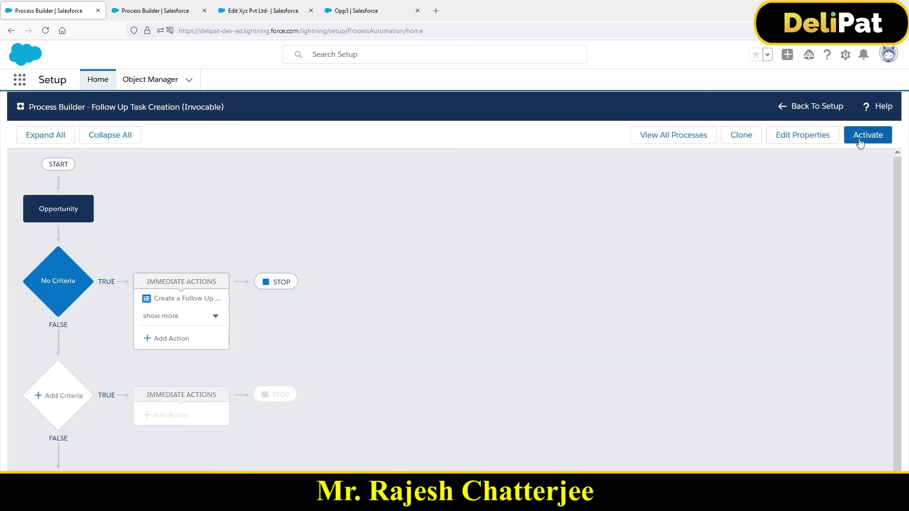
pyautogui.click(859, 137)
pyautogui.click(602, 355)
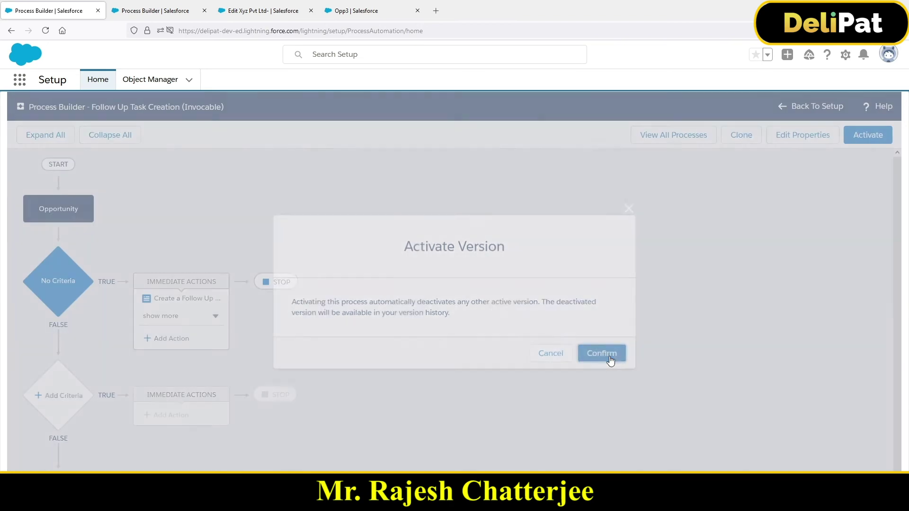
# Save the Xyz Pvt Ltd- opportunity as Closed Won and check its activities for the follow-up task.
pyautogui.click(268, 10)
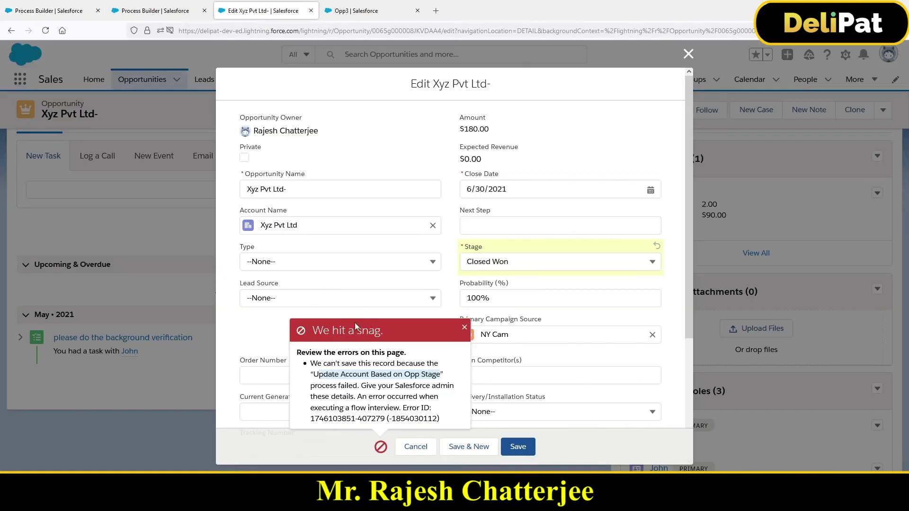
pyautogui.click(516, 445)
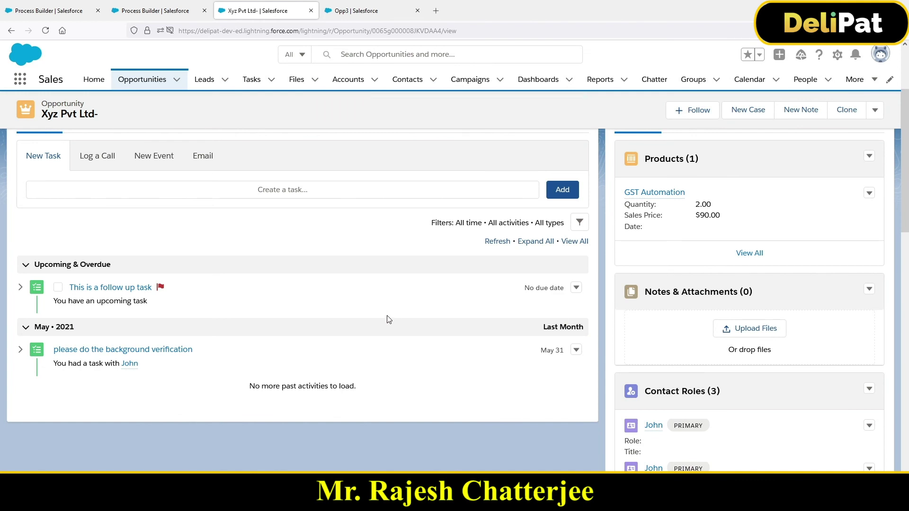
pyautogui.scroll(3, 207, 355)
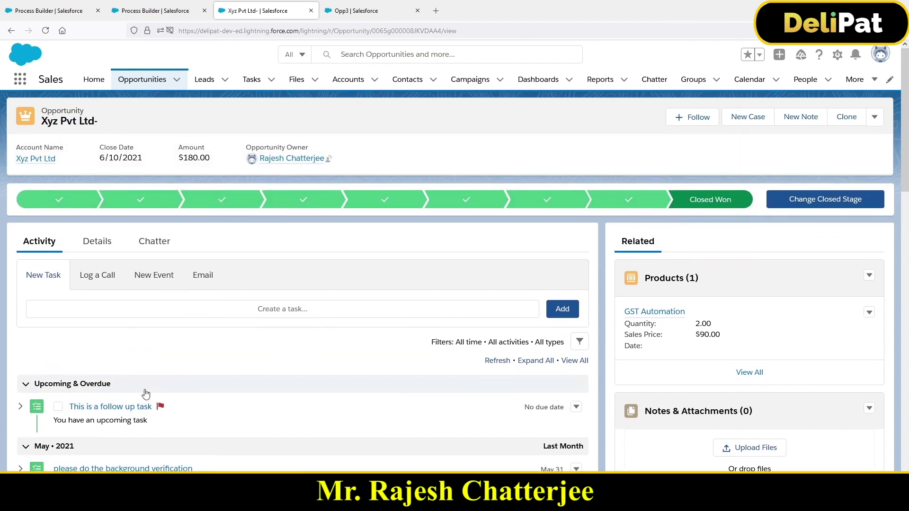
pyautogui.scroll(-3, 130, 400)
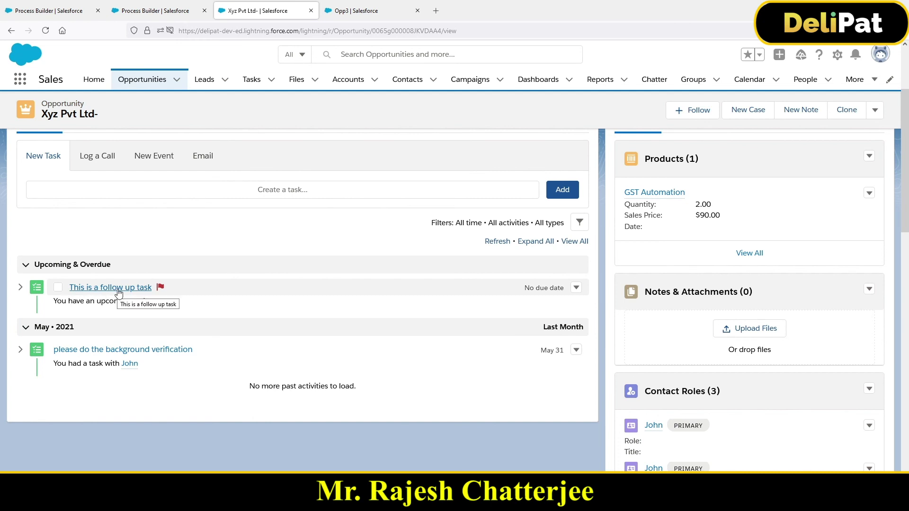
# Open the Sales 2021 group in Chatter and check its feed for the process's post.
pyautogui.click(349, 11)
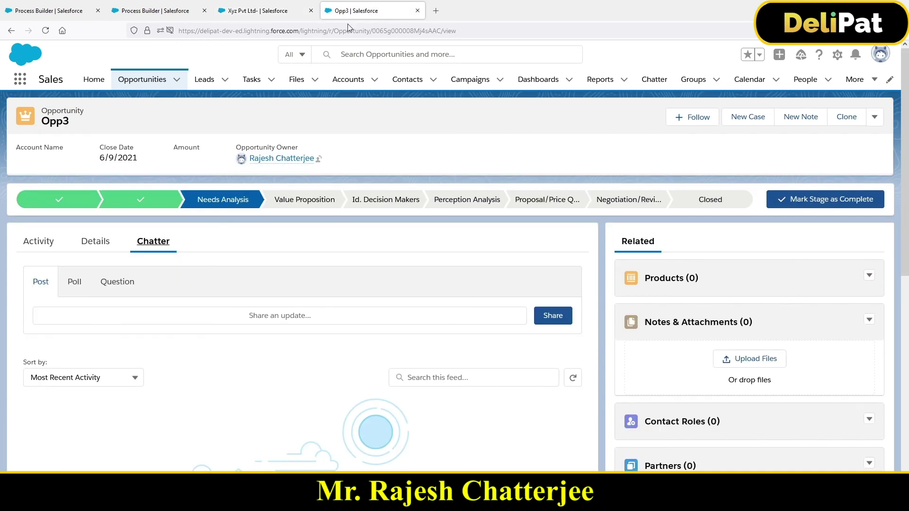
pyautogui.click(19, 81)
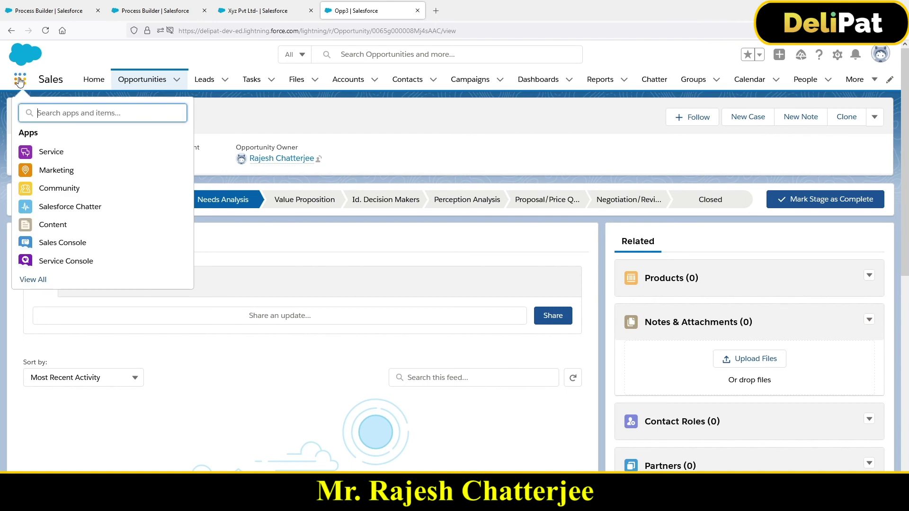
pyautogui.write('chatter')
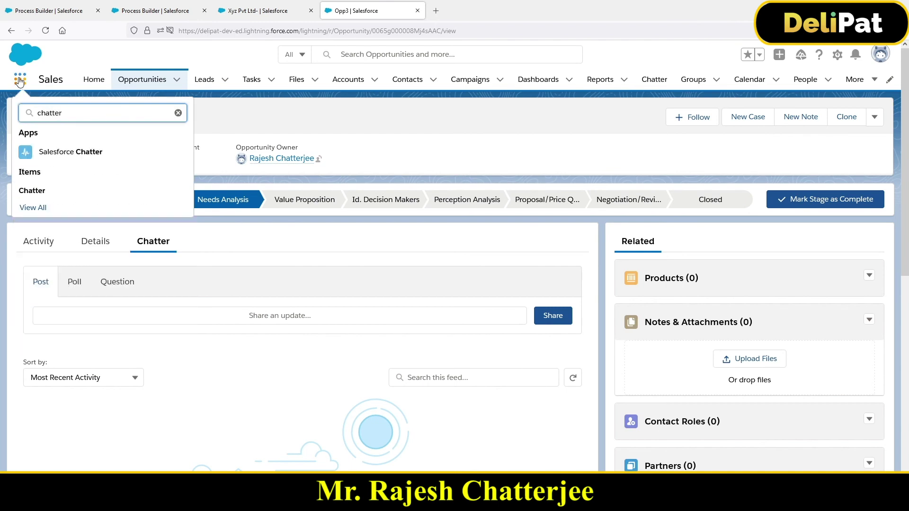
pyautogui.click(40, 191)
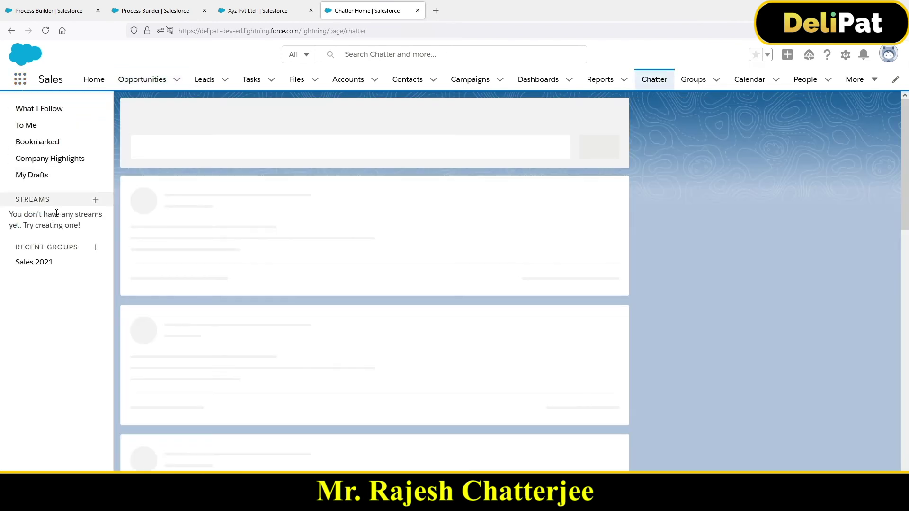
pyautogui.click(47, 263)
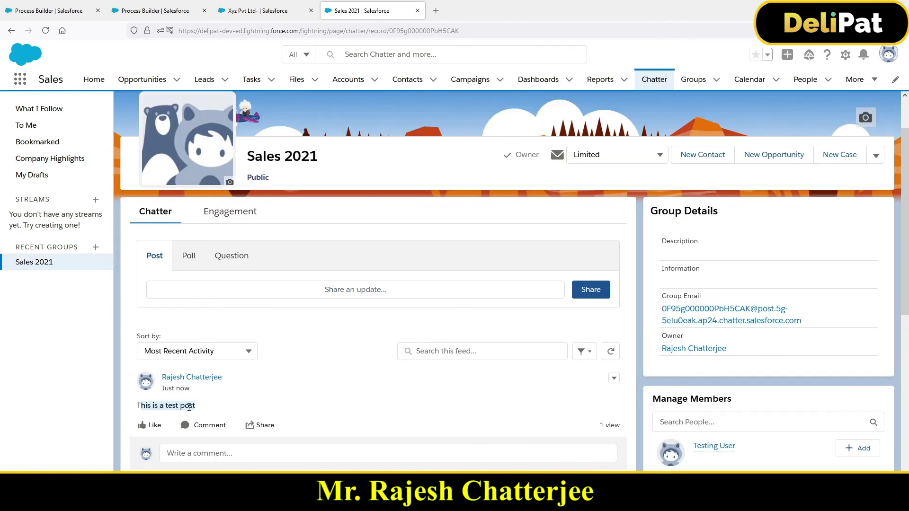
# Review the process call under Stage is WON and the task and Chatter post actions in Follow Up Task Creation.
pyautogui.click(174, 12)
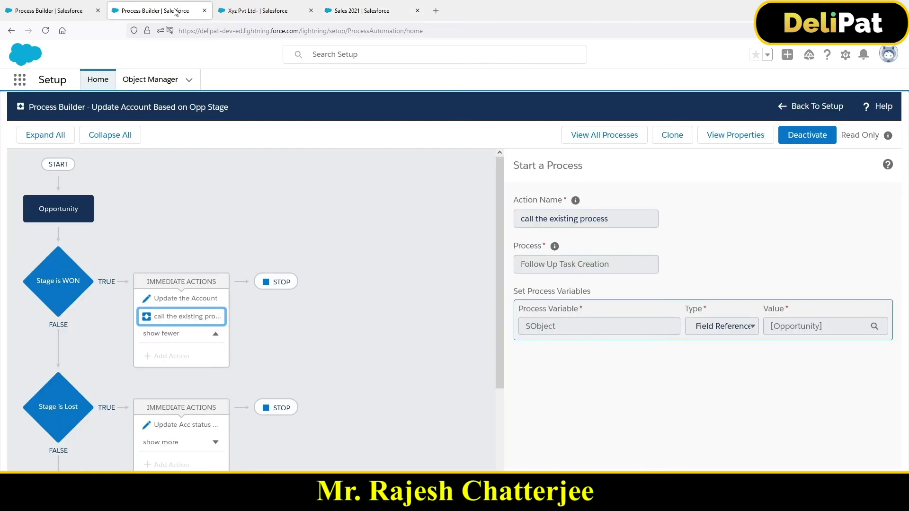
pyautogui.click(46, 11)
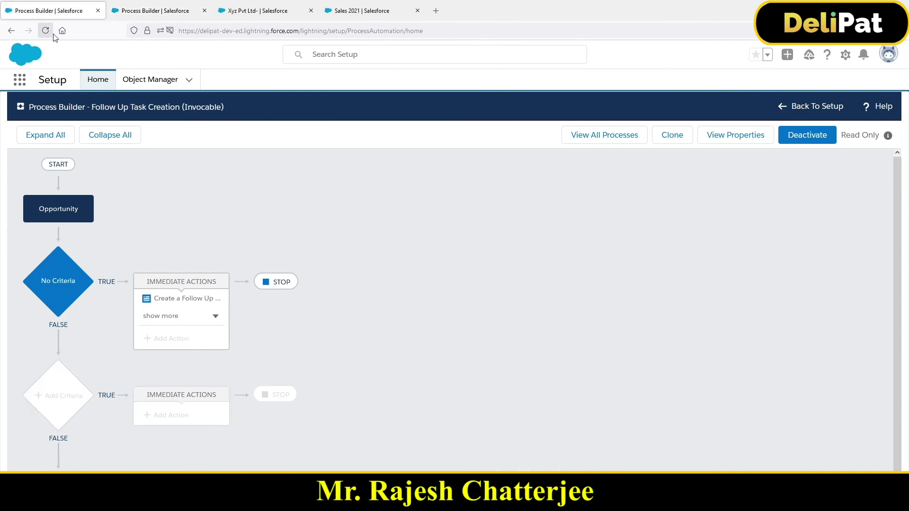
pyautogui.click(188, 303)
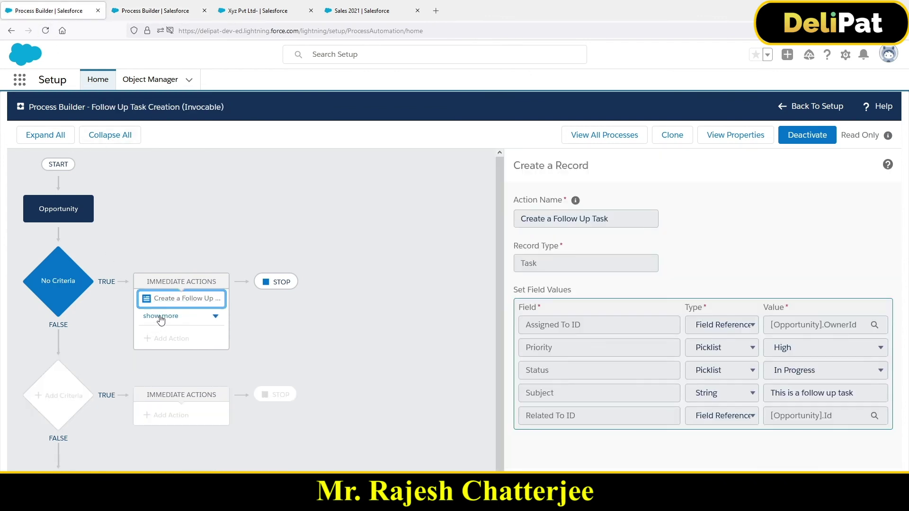
pyautogui.click(161, 317)
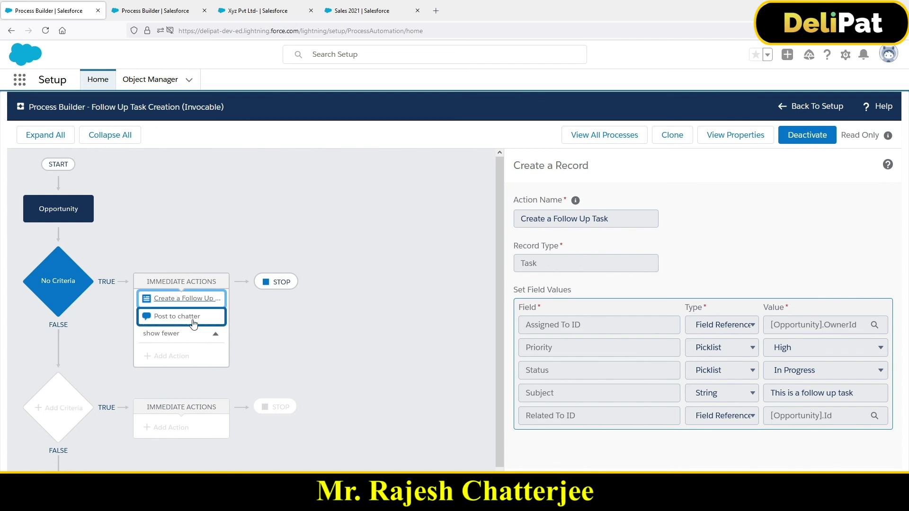
pyautogui.click(196, 323)
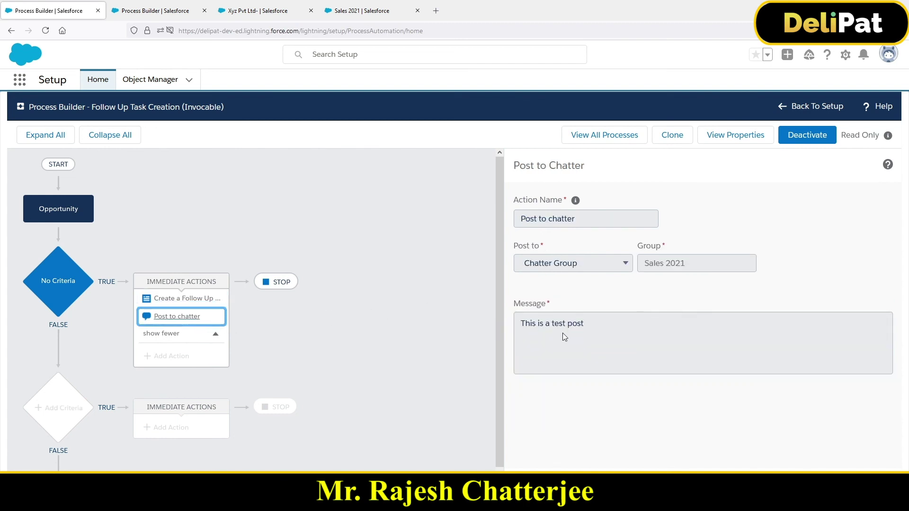
pyautogui.click(528, 325)
pyautogui.click(360, 11)
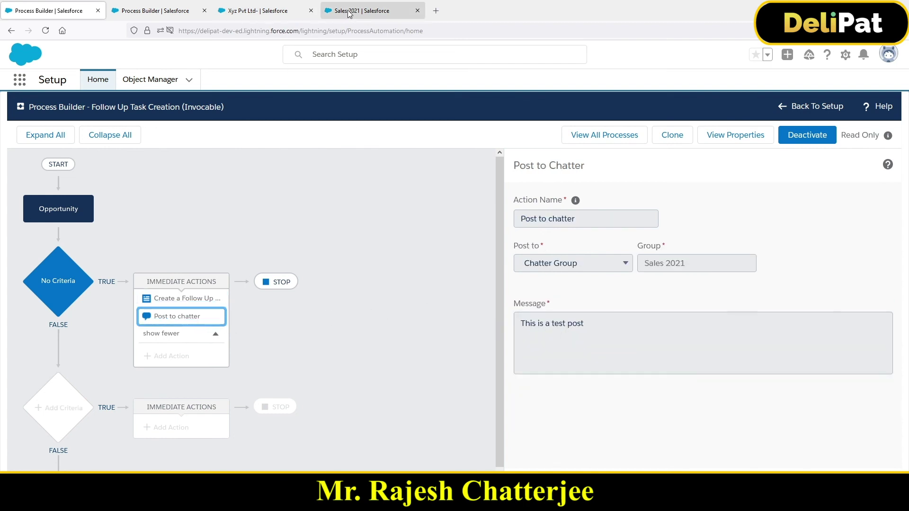
pyautogui.click(61, 13)
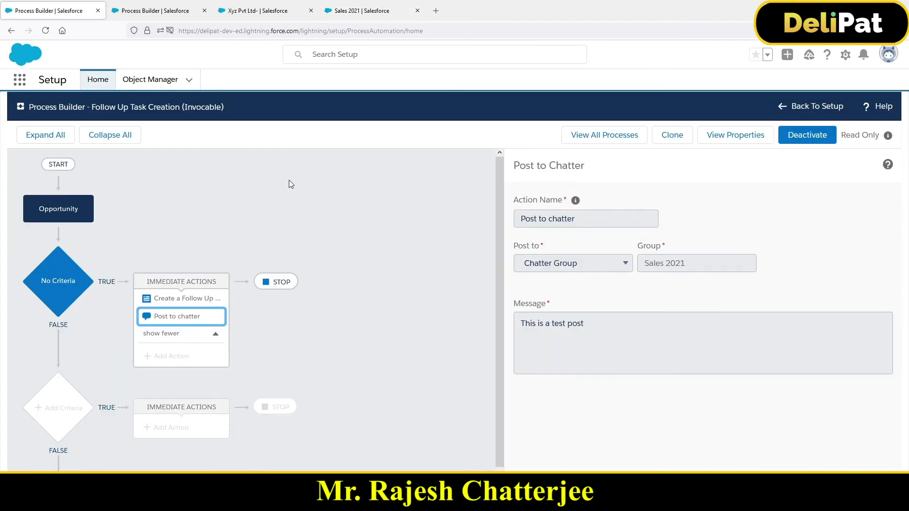
# Return to Setup and open the My Processes list in Process Builder.
pyautogui.click(800, 109)
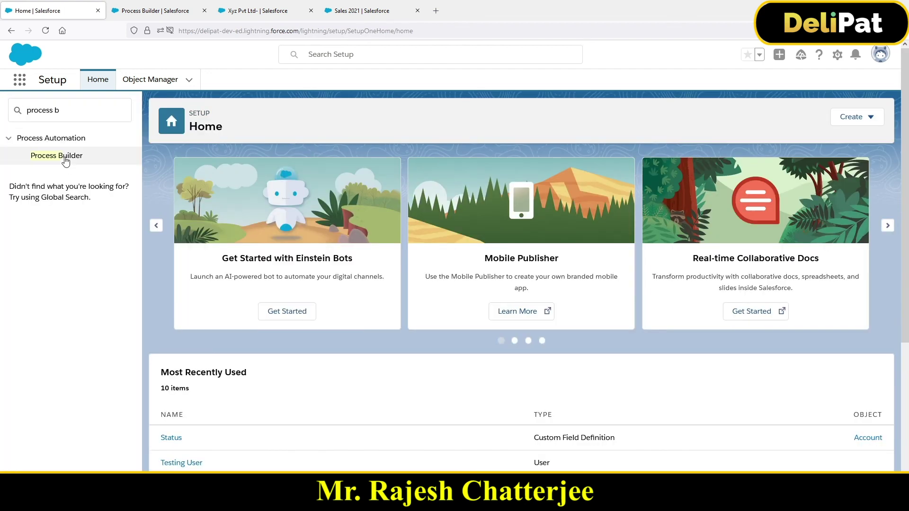
pyautogui.click(65, 160)
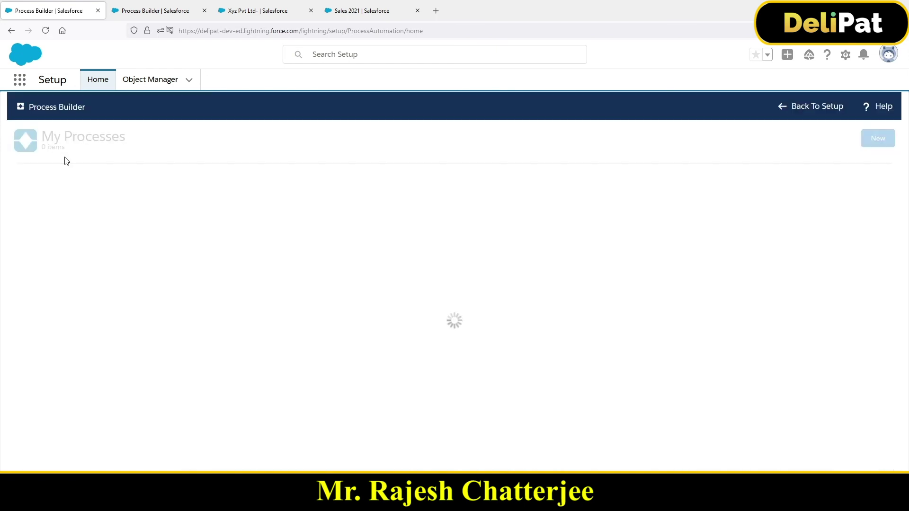